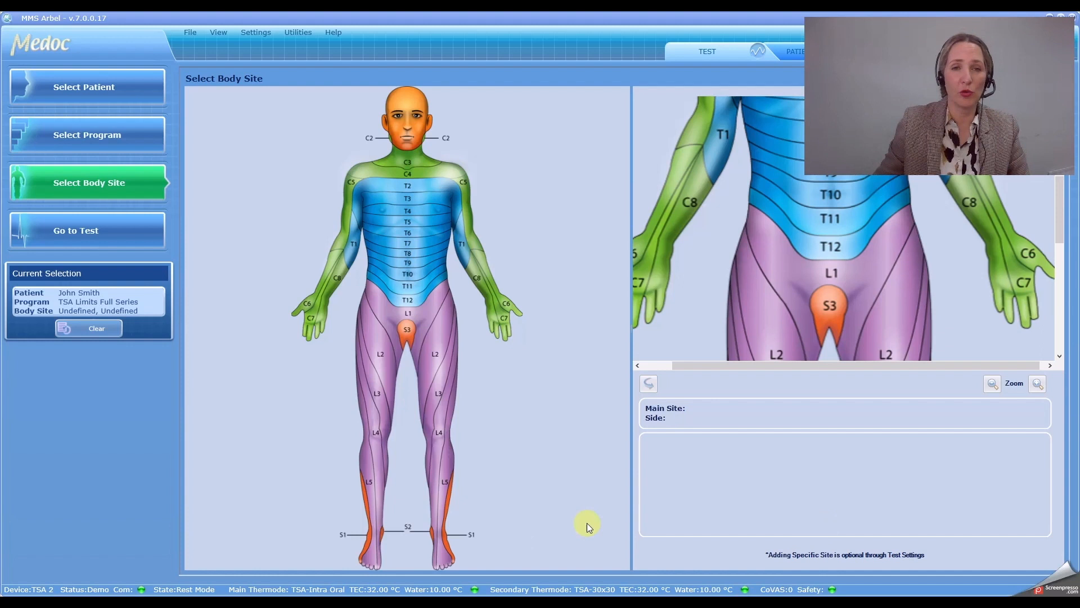
# Select the left L5 dermatome on the body figure, trying Foot Dorso-Medial (N) and Knee Lateral (N) as the specific site.
pyautogui.click(444, 482)
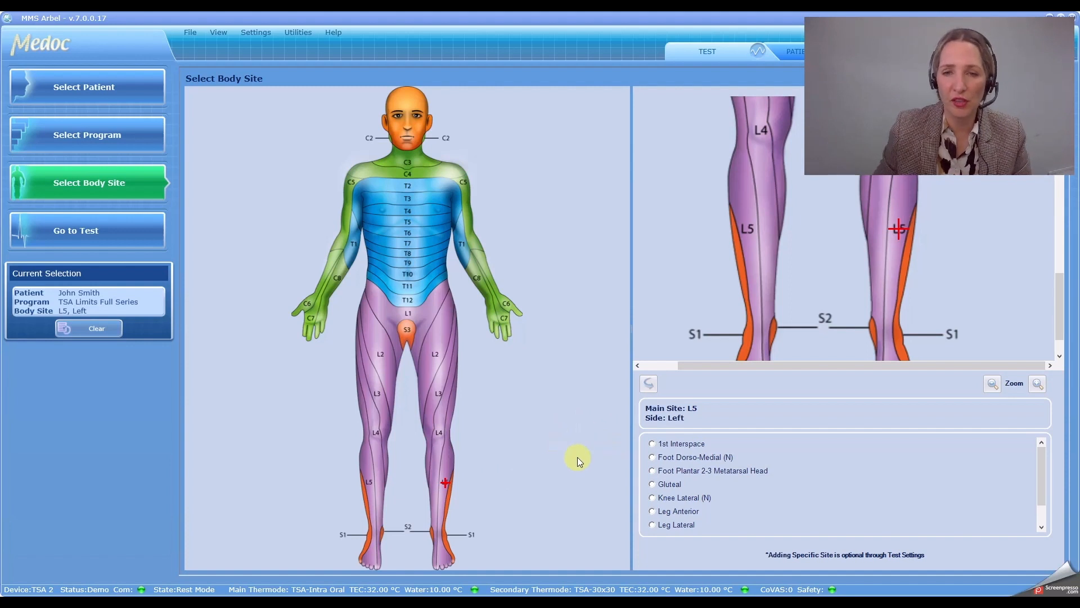
pyautogui.click(701, 458)
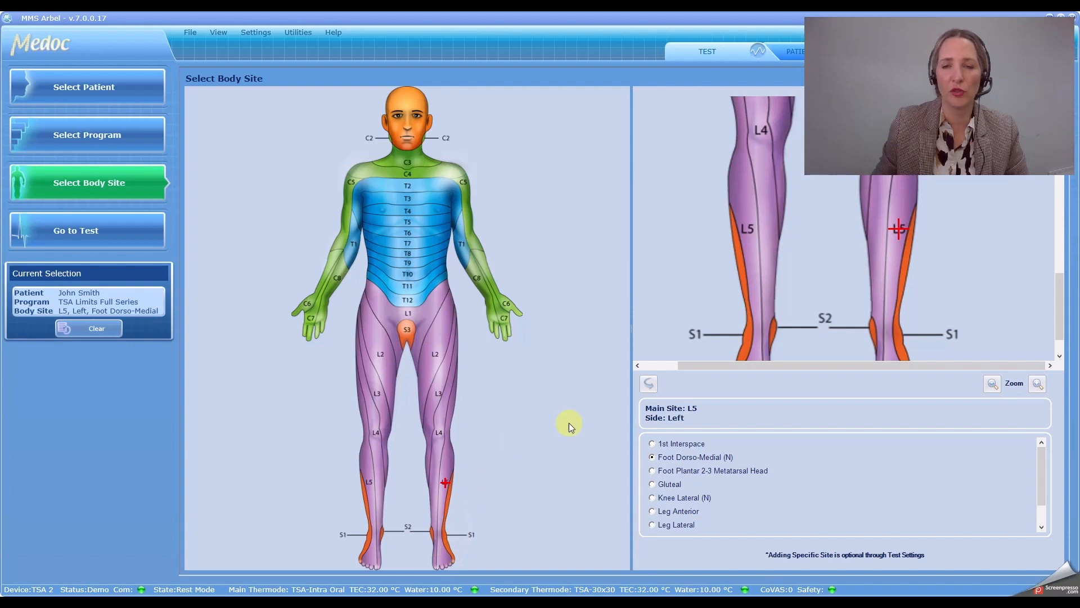
pyautogui.click(685, 499)
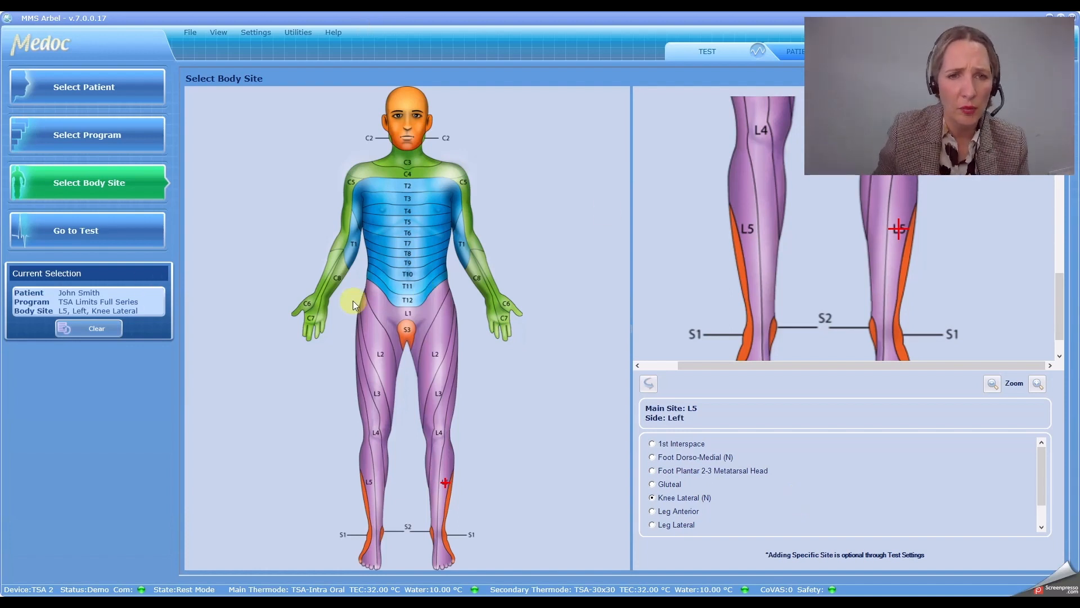
# Select the left C8, right T1 and right C8 dermatomes in turn on the body figure.
pyautogui.click(478, 278)
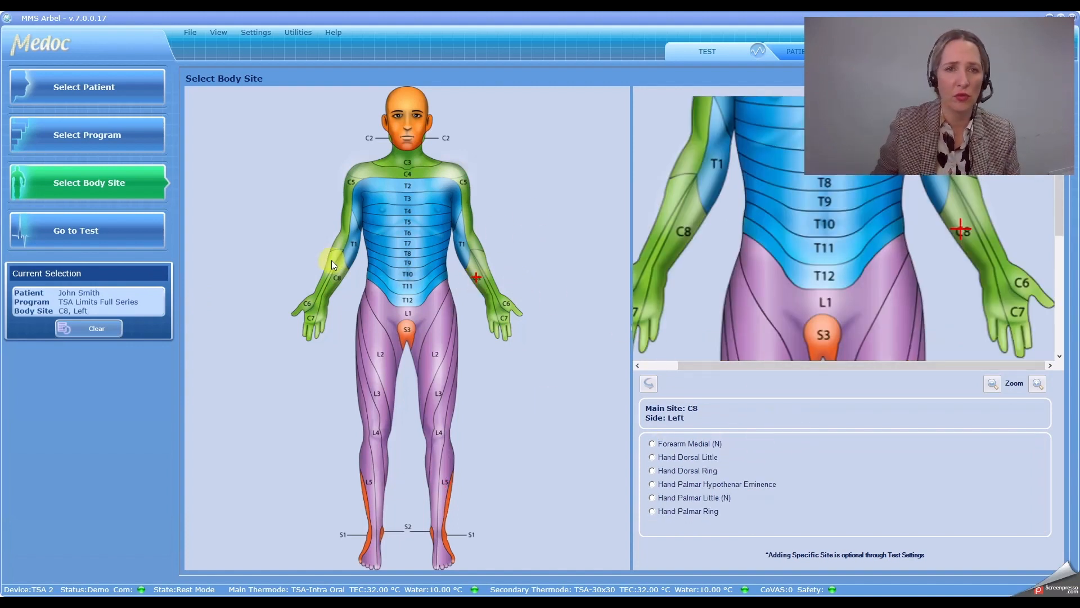
pyautogui.click(354, 254)
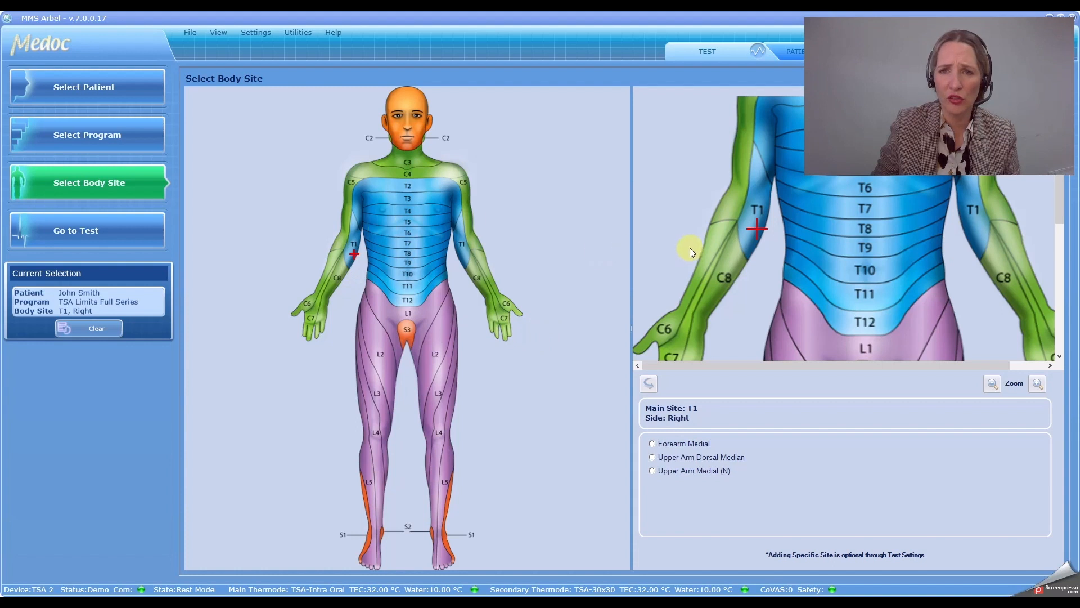
pyautogui.click(342, 270)
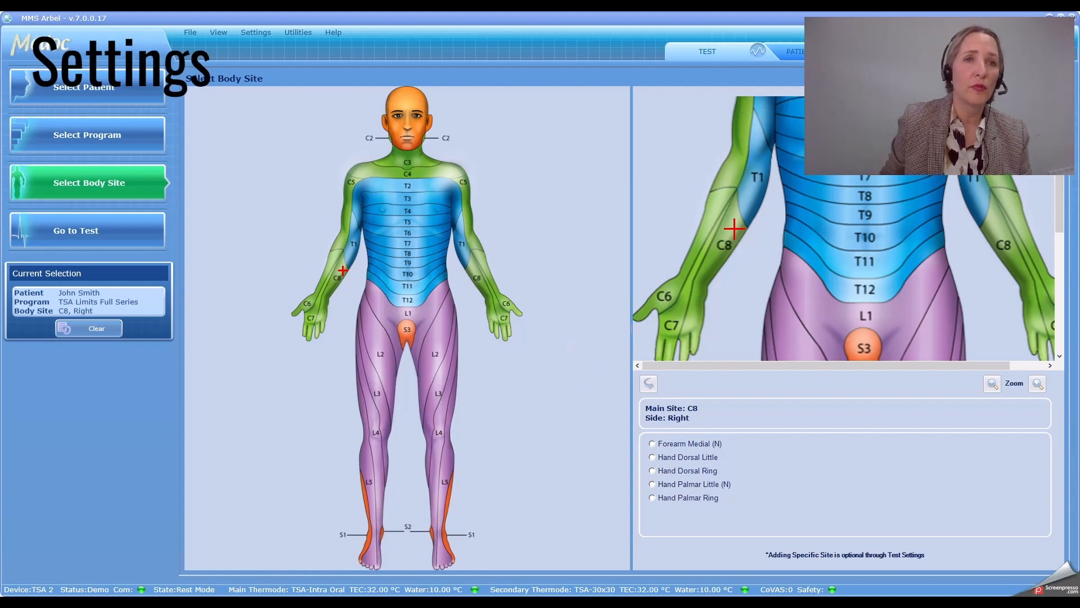
# Add a user body site in the test settings with main site C8 and side Both.
pyautogui.click(255, 32)
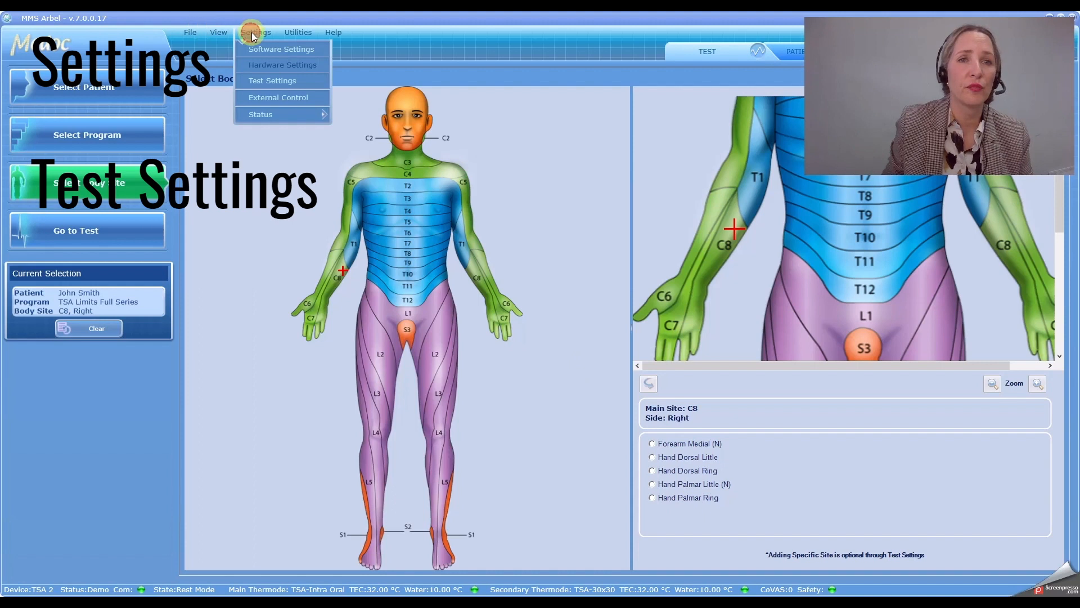
pyautogui.click(259, 82)
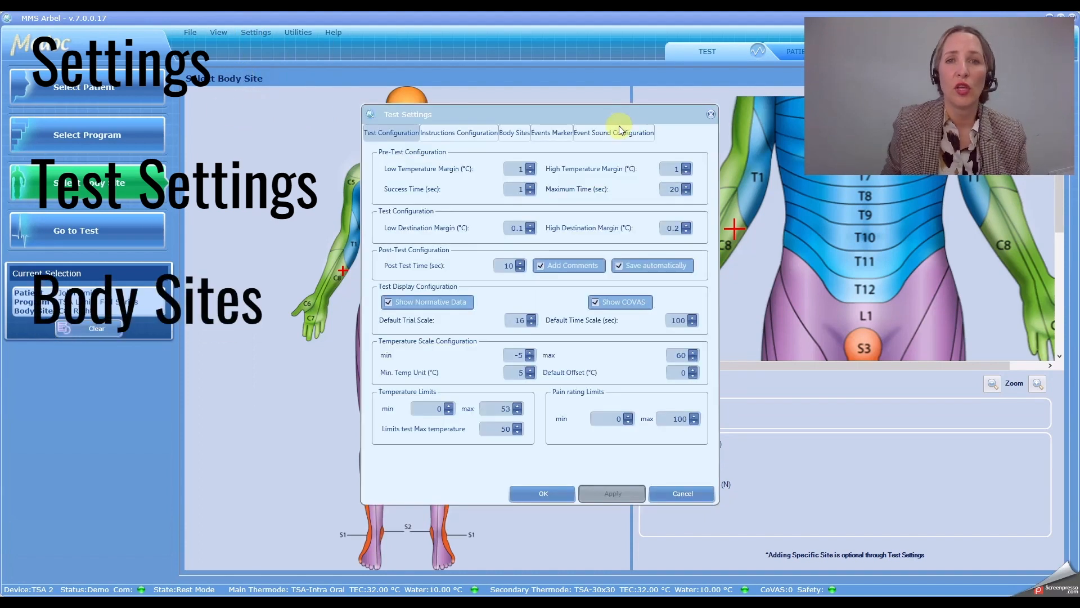
pyautogui.click(520, 135)
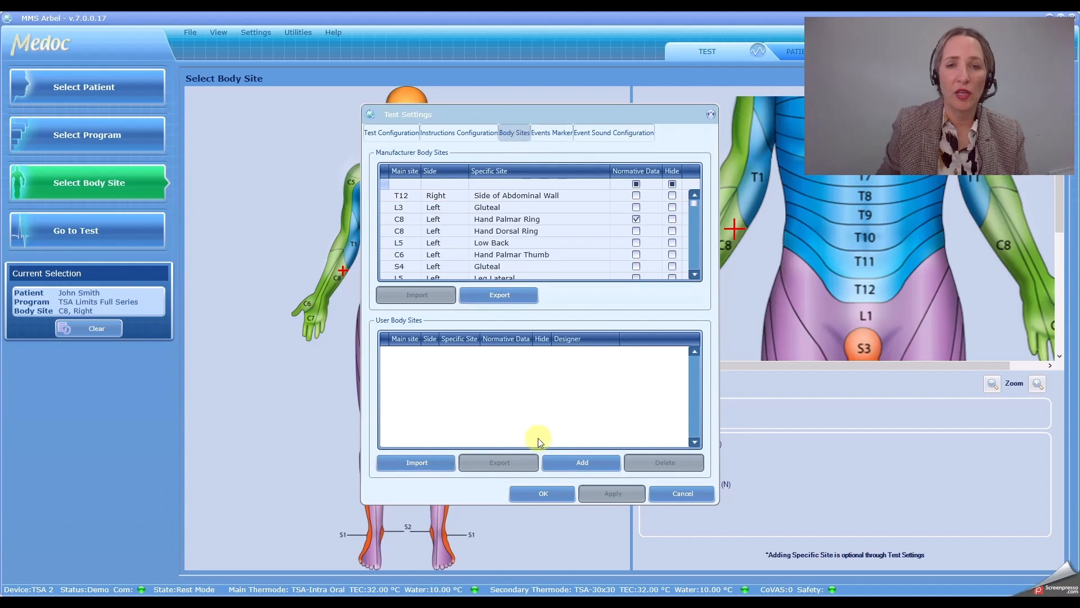
pyautogui.click(567, 464)
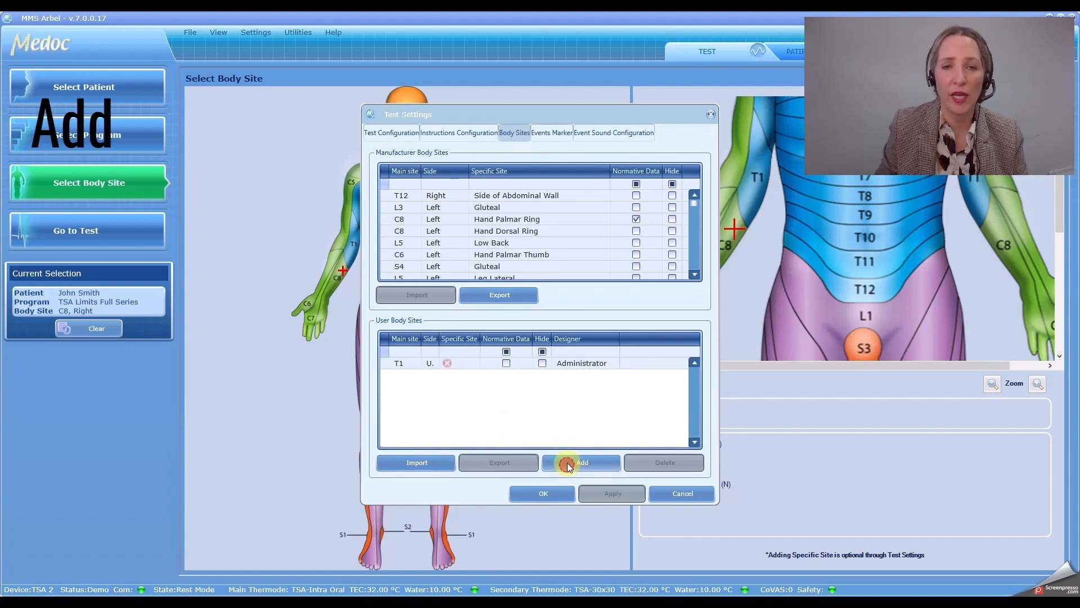
pyautogui.click(409, 368)
pyautogui.click(410, 368)
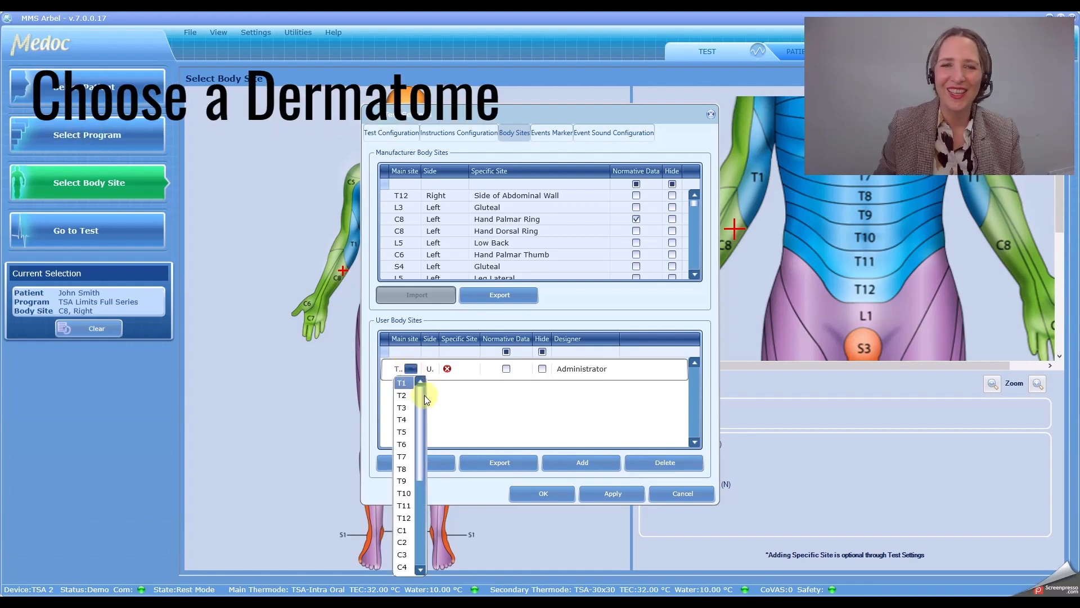
pyautogui.moveTo(422, 399); pyautogui.dragTo(421, 445)
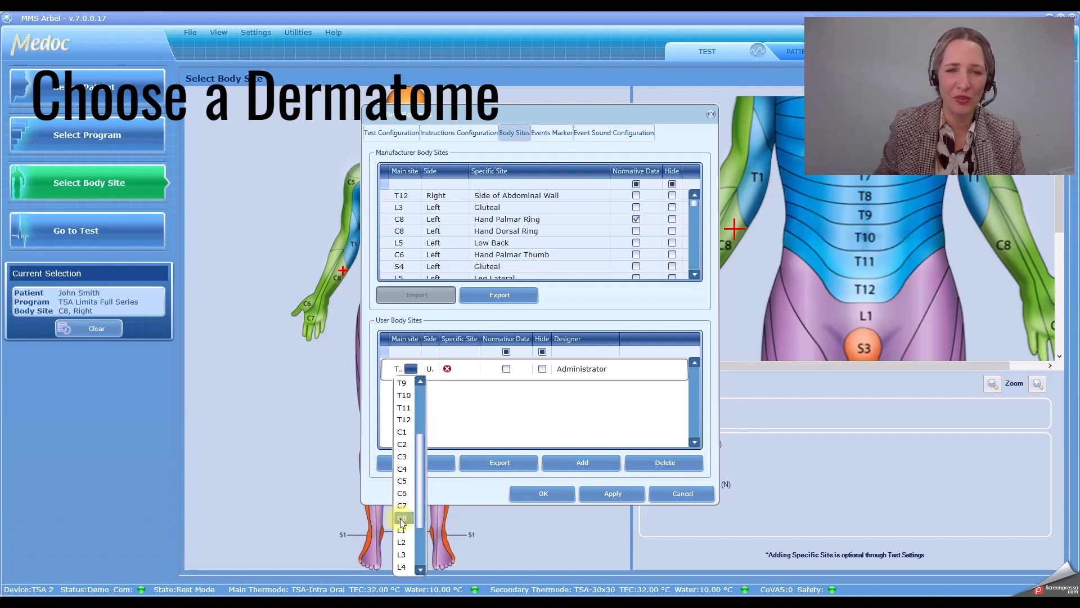
pyautogui.click(403, 519)
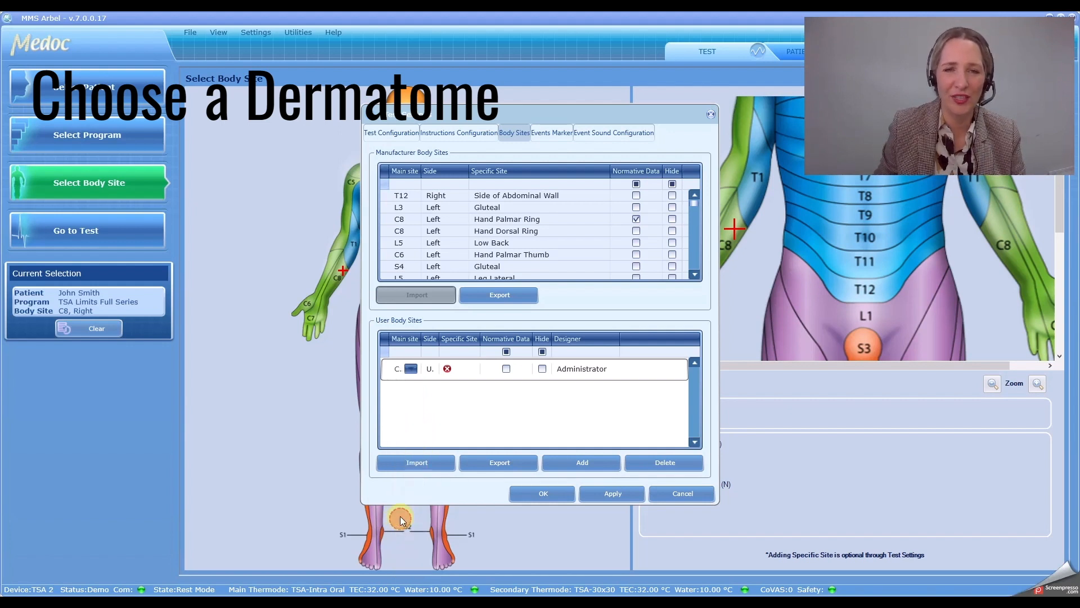
pyautogui.click(428, 369)
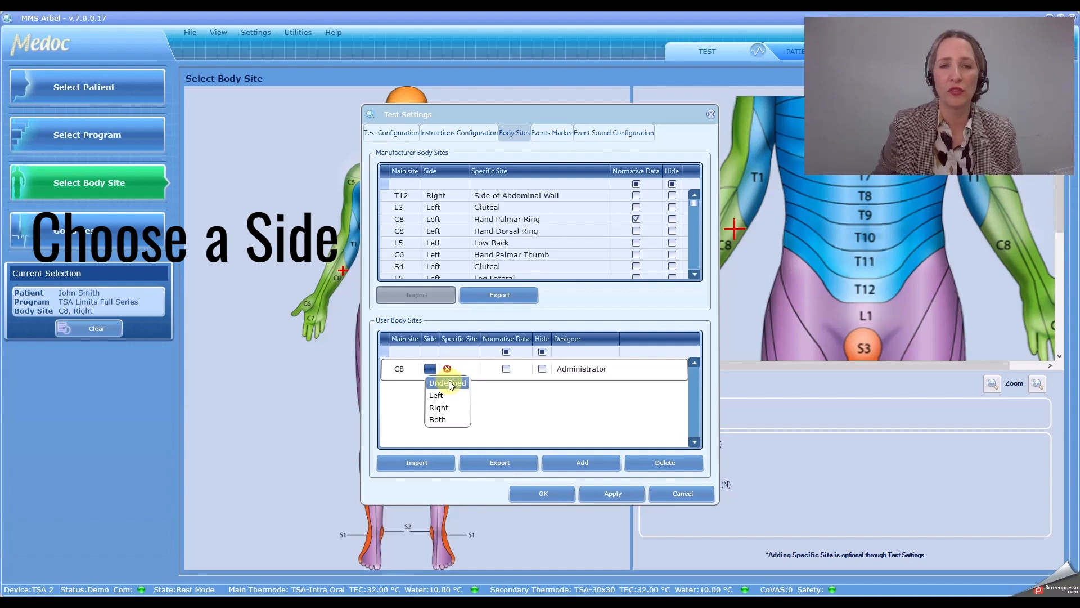
pyautogui.click(453, 419)
# Name the new C8 body site "Extensor Carpi Radialis Insertion" and save the test settings.
pyautogui.click(457, 370)
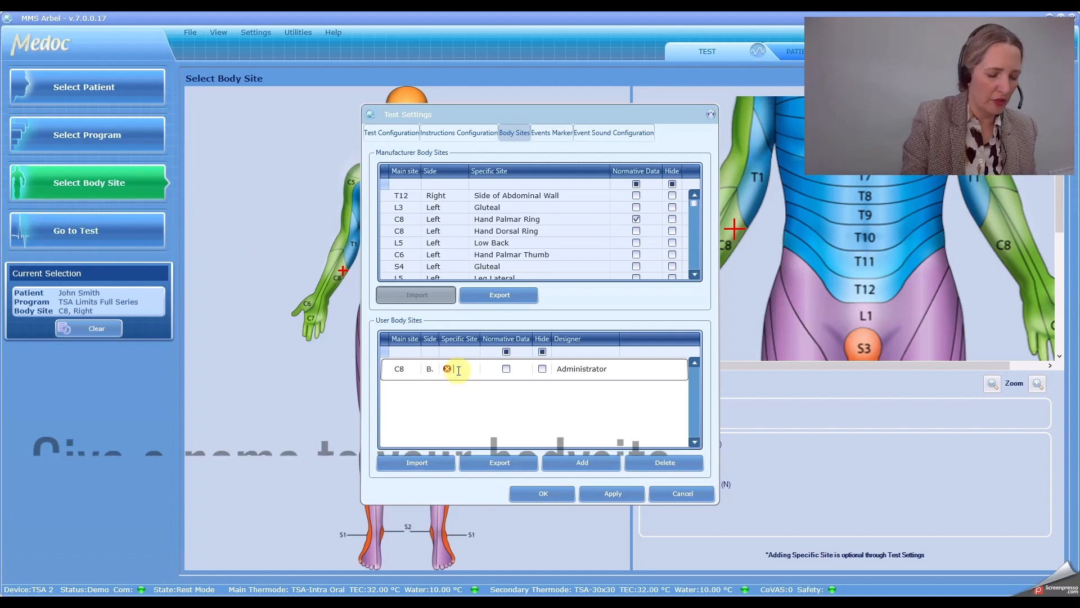
pyautogui.write('Extens')
pyautogui.press('BackSpace')
pyautogui.press('BackSpace')
pyautogui.press('BackSpace')
pyautogui.press('BackSpace')
pyautogui.press('BackSpace')
pyautogui.press('BackSpace')
pyautogui.write('Carpi ')
pyautogui.write('Radiali')
pyautogui.write('s Insertio')
pyautogui.write('n')
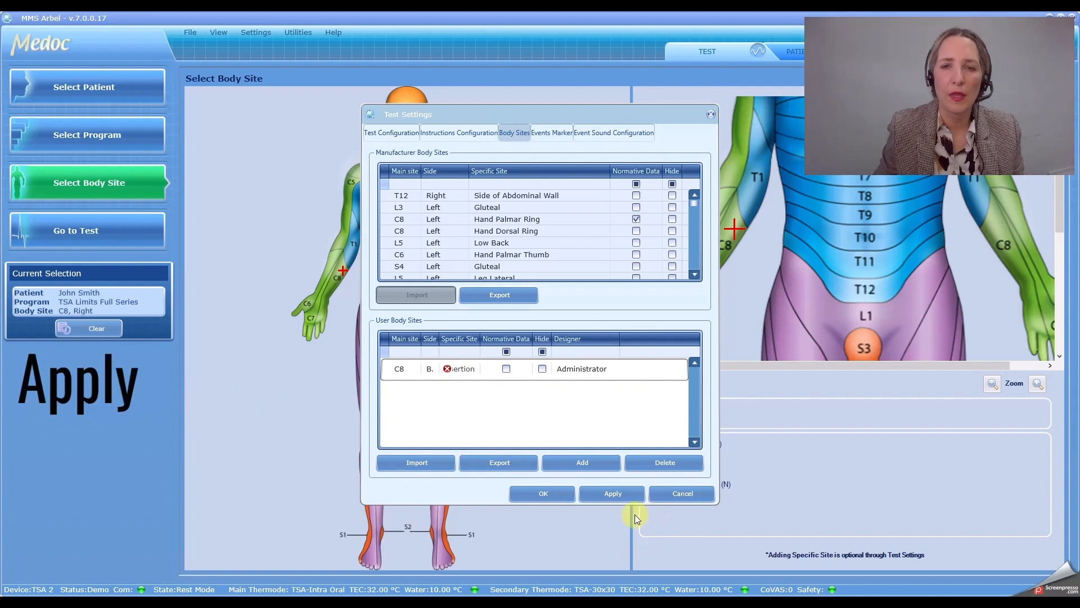
pyautogui.click(619, 494)
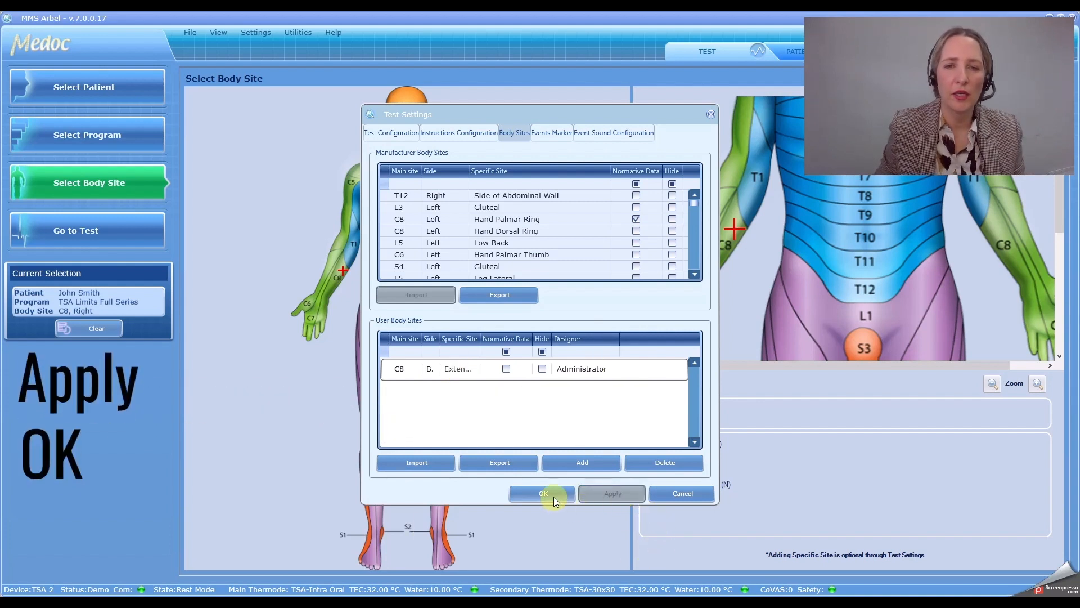
pyautogui.click(554, 498)
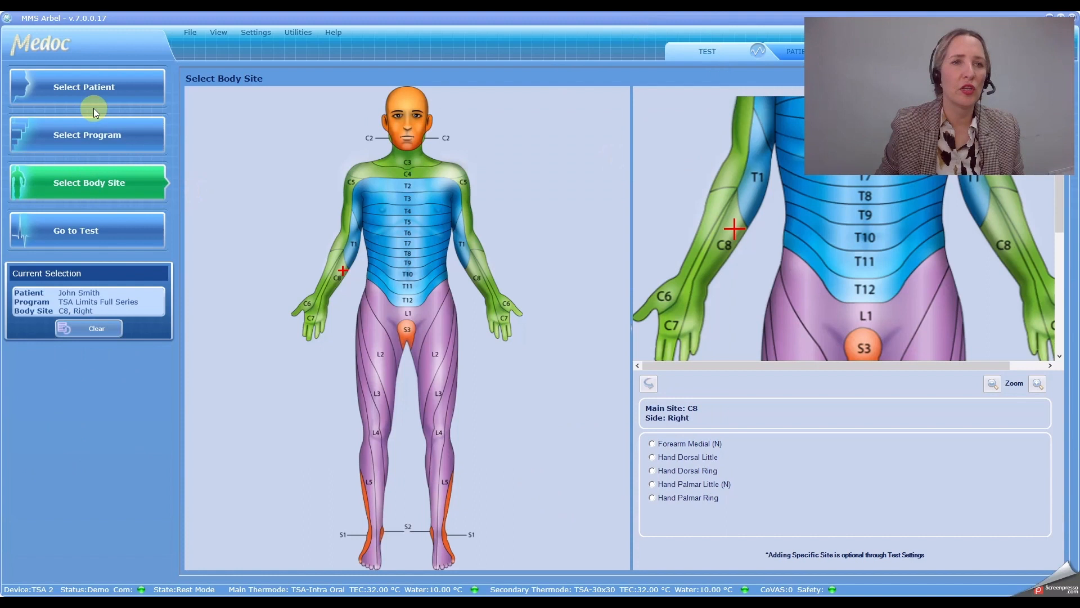
# Reselect the patient and the TSA Limits Full Series program, and return to the body site selection.
pyautogui.click(92, 93)
pyautogui.click(378, 131)
pyautogui.click(121, 133)
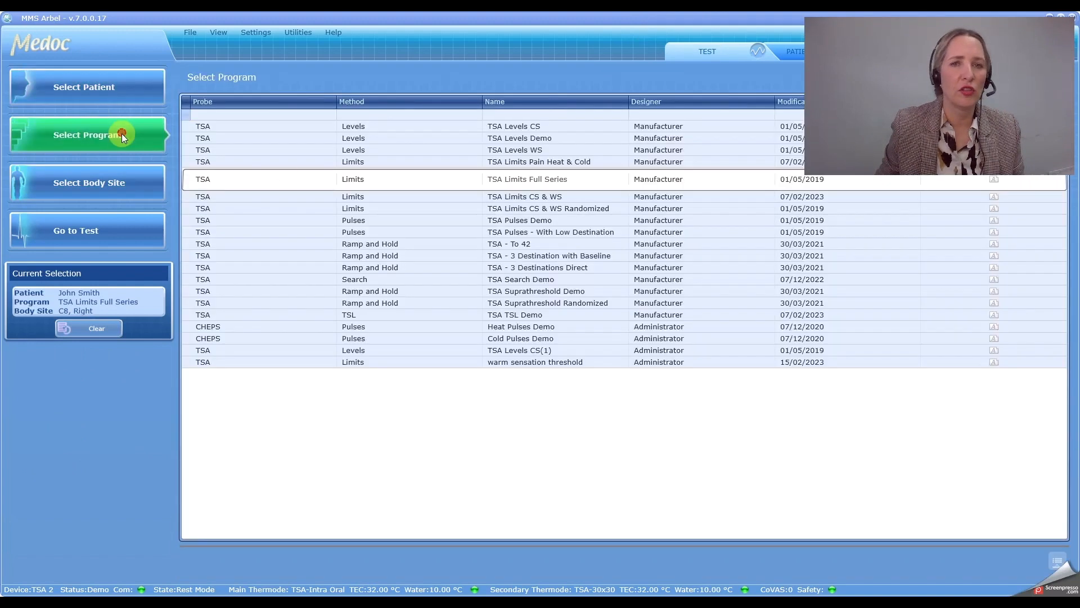
pyautogui.click(526, 180)
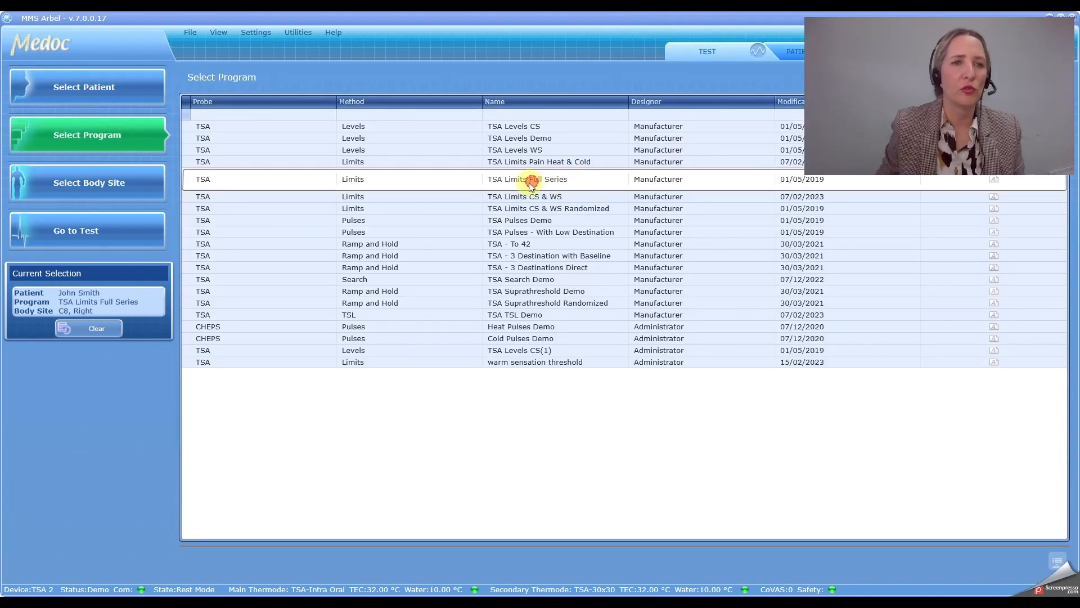
pyautogui.click(85, 188)
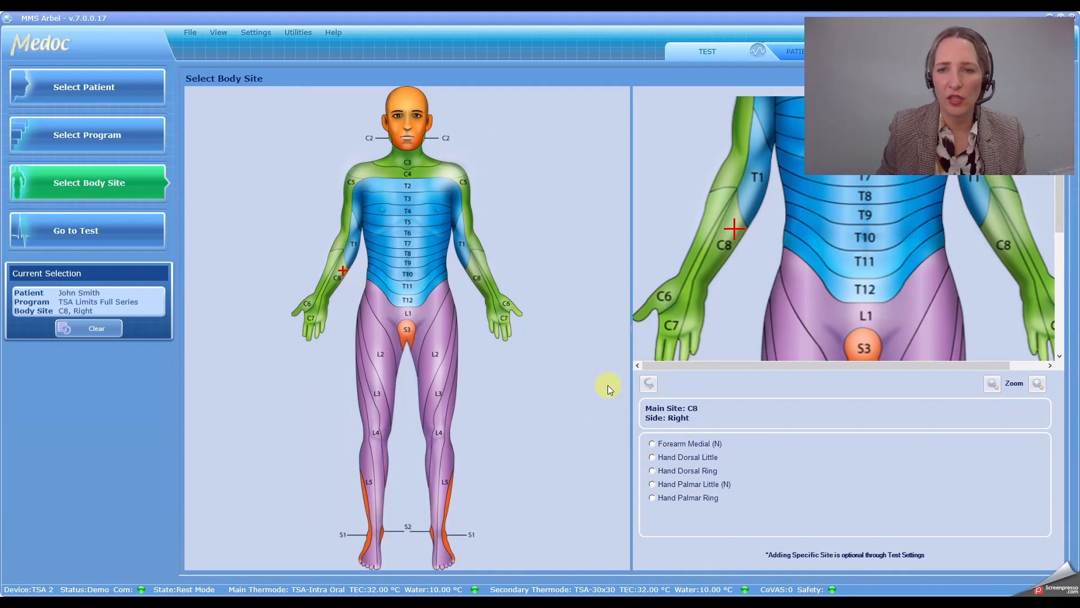
# Select the right C8 dermatome on the enlarged figure and choose Extensor Carpi Radialis Insertion as its specific site.
pyautogui.click(716, 208)
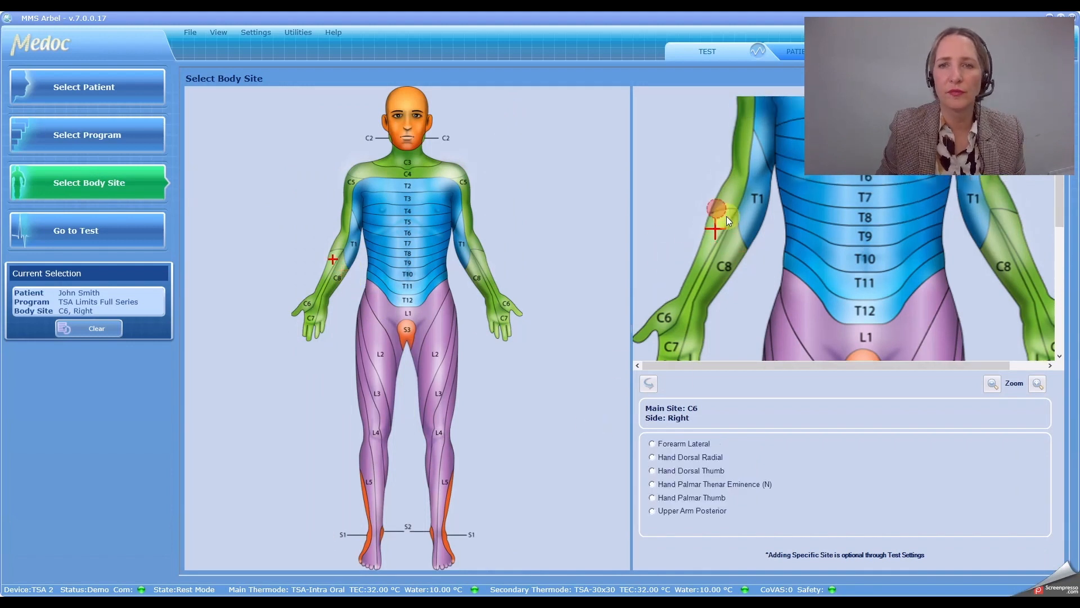
pyautogui.click(734, 241)
pyautogui.click(718, 445)
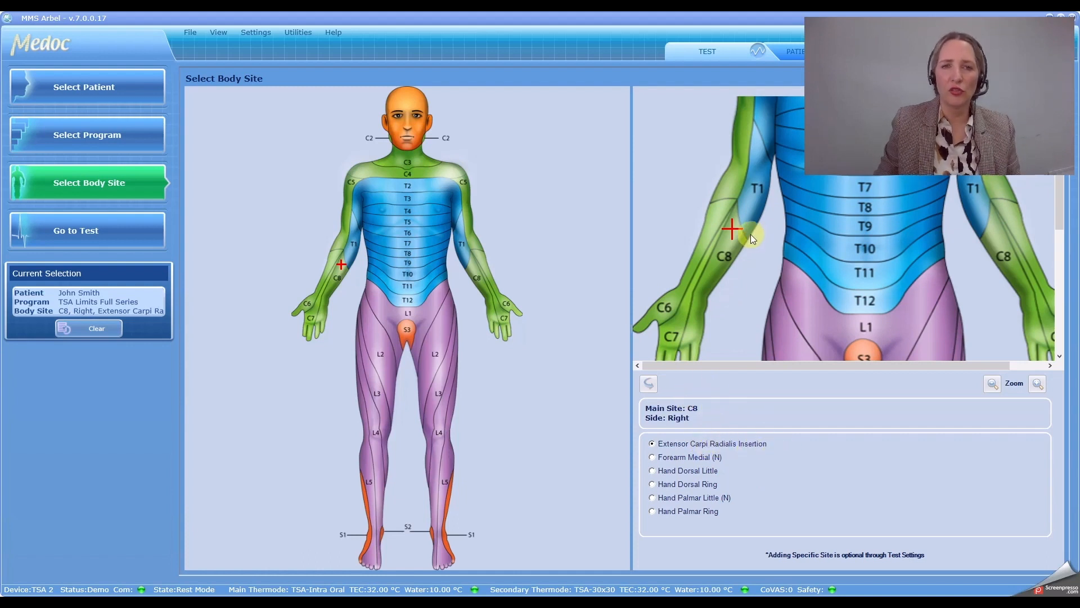
# Choose Extensor Carpi Radialis Insertion in the left C8 dermatome, and switch back to the right C8 dermatome.
pyautogui.click(716, 218)
pyautogui.click(731, 242)
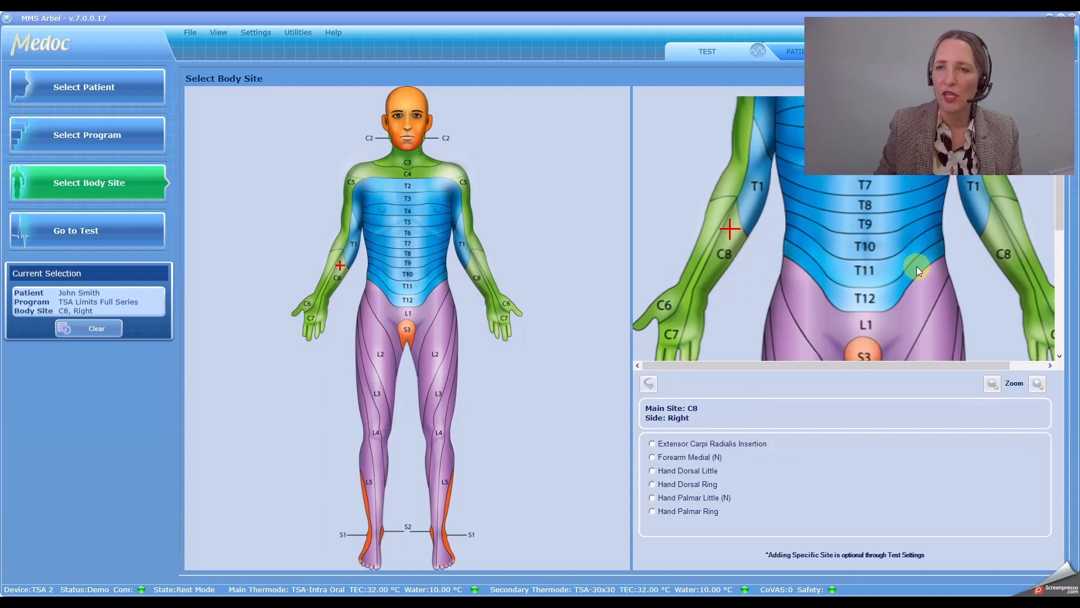
pyautogui.click(995, 237)
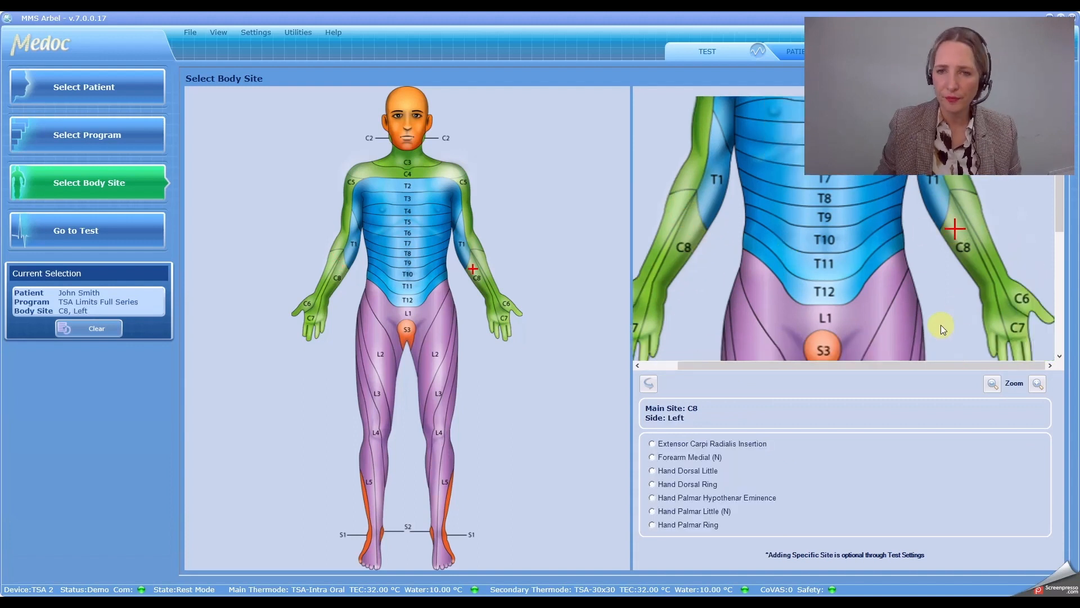
pyautogui.click(723, 445)
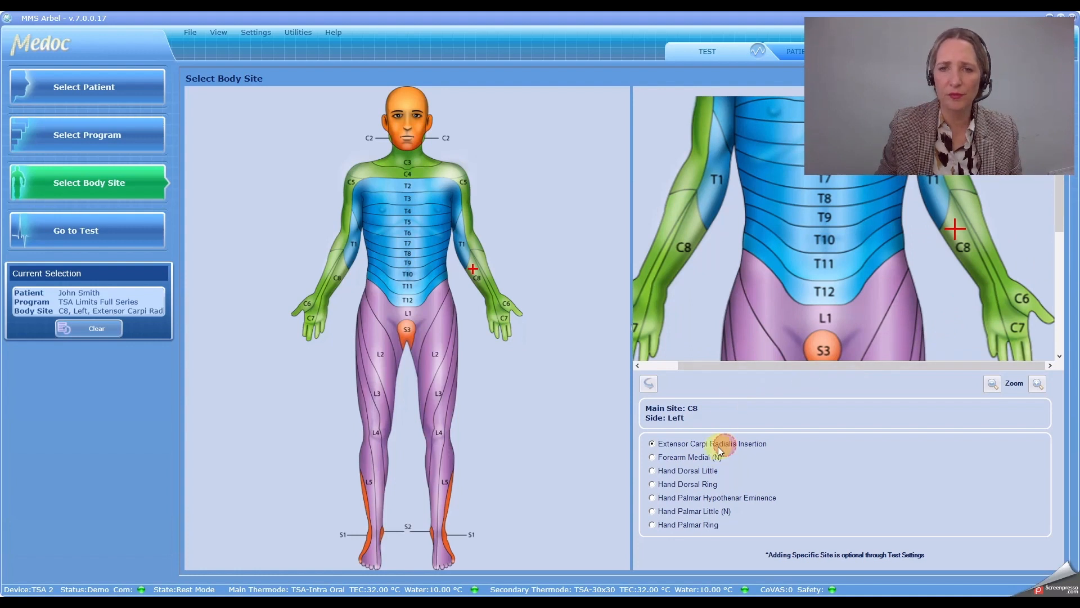
pyautogui.click(341, 273)
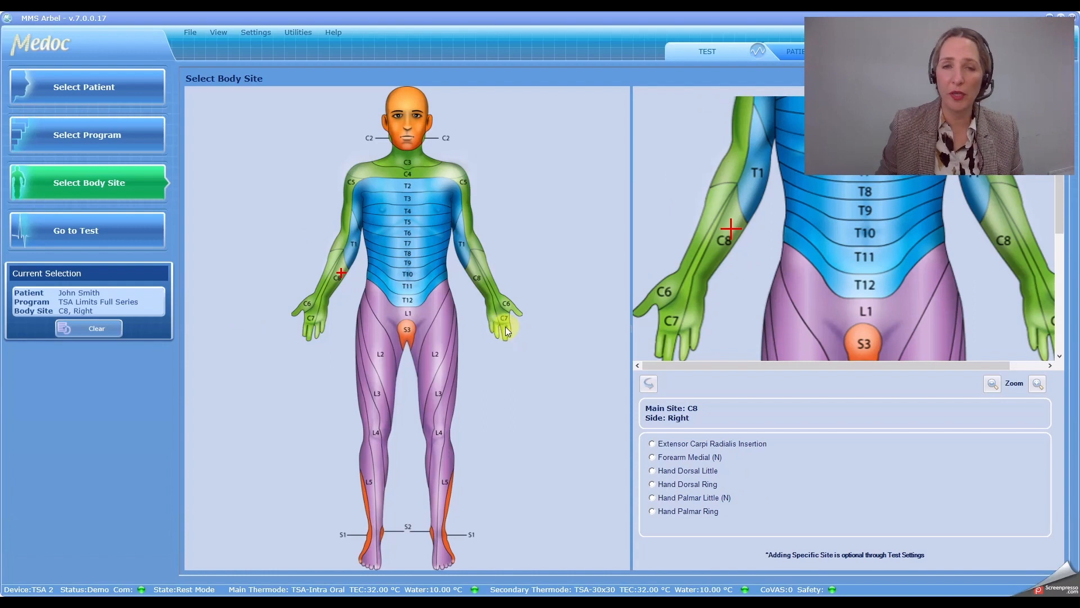
# Flip the body figure to its back view and select the right L5 dermatome to review its specific sites.
pyautogui.click(650, 384)
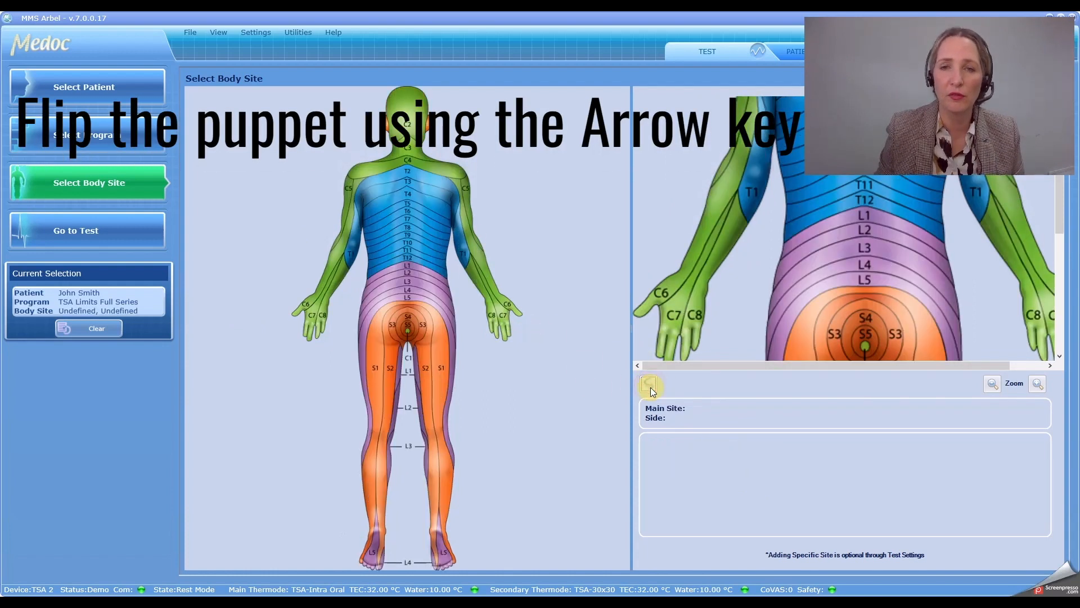
pyautogui.click(415, 299)
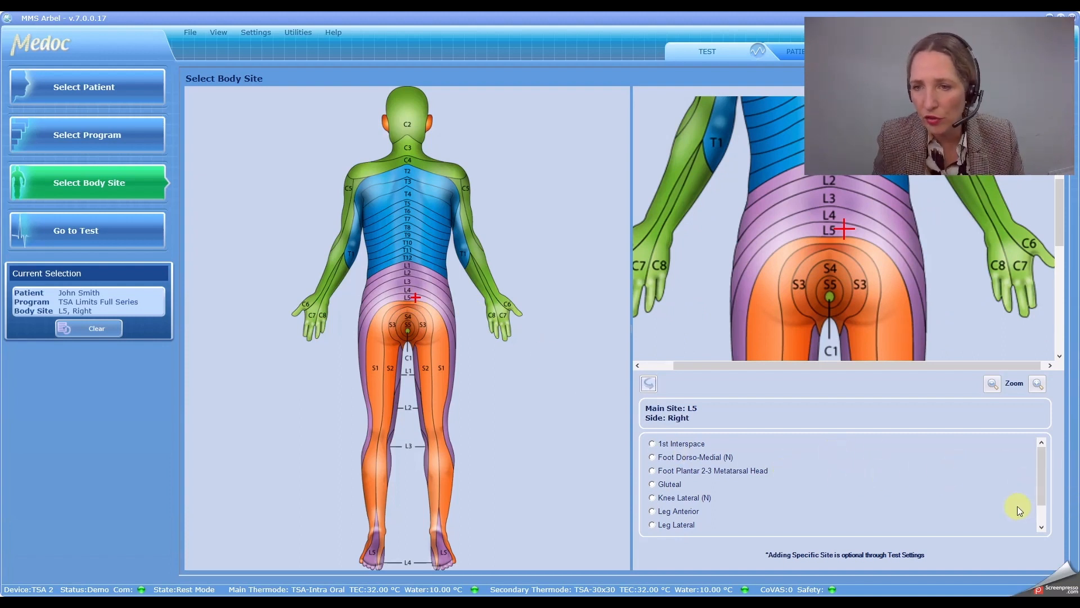
pyautogui.moveTo(1041, 490); pyautogui.dragTo(1041, 519)
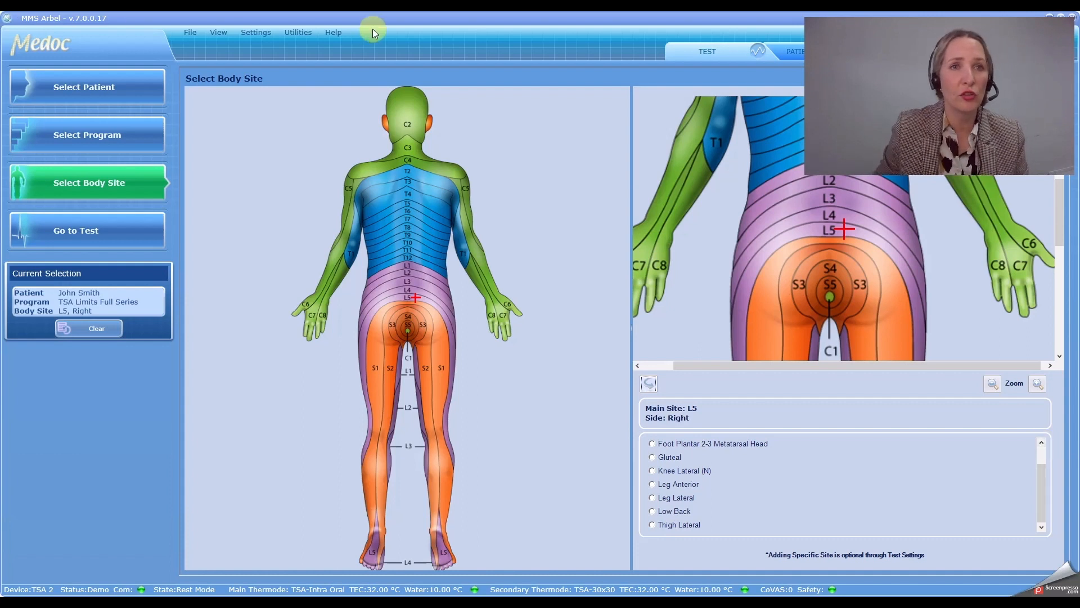
# Add a new user body site in the test settings' body sites and set its main site to L5.
pyautogui.click(262, 33)
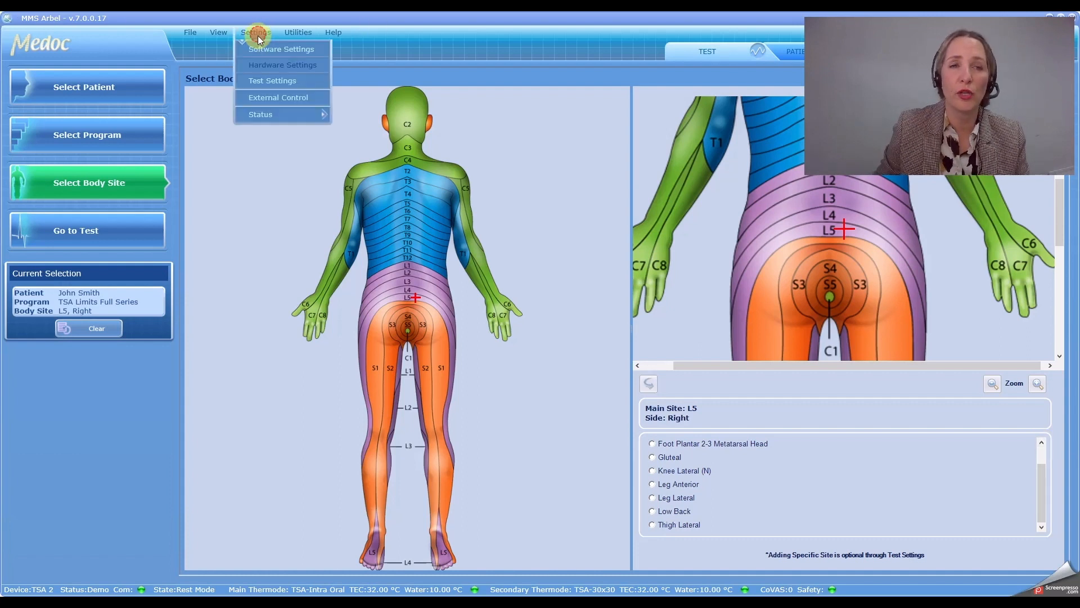
pyautogui.click(277, 81)
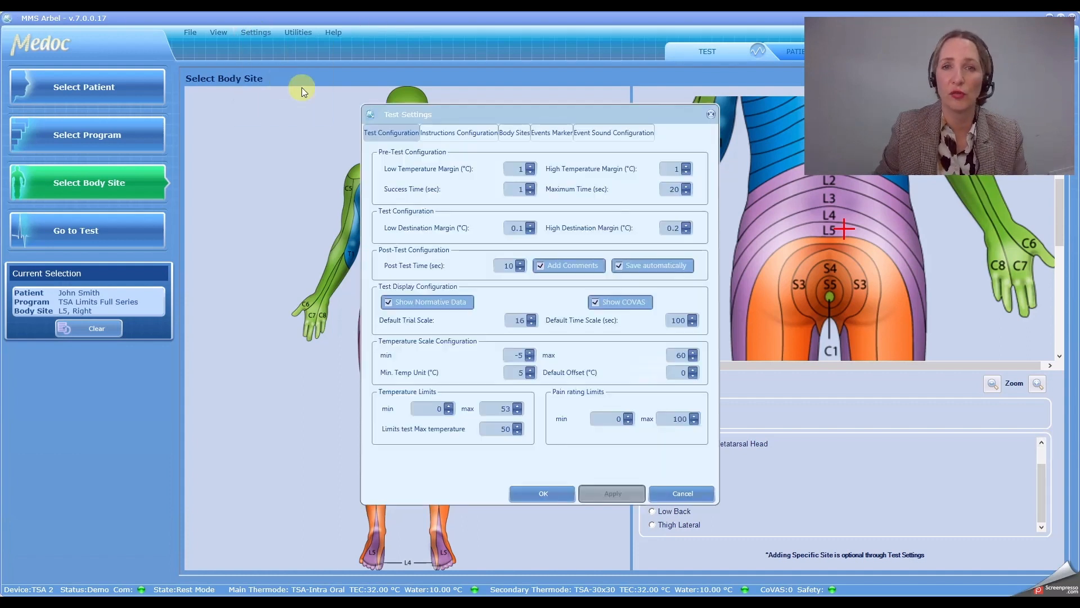
pyautogui.click(515, 133)
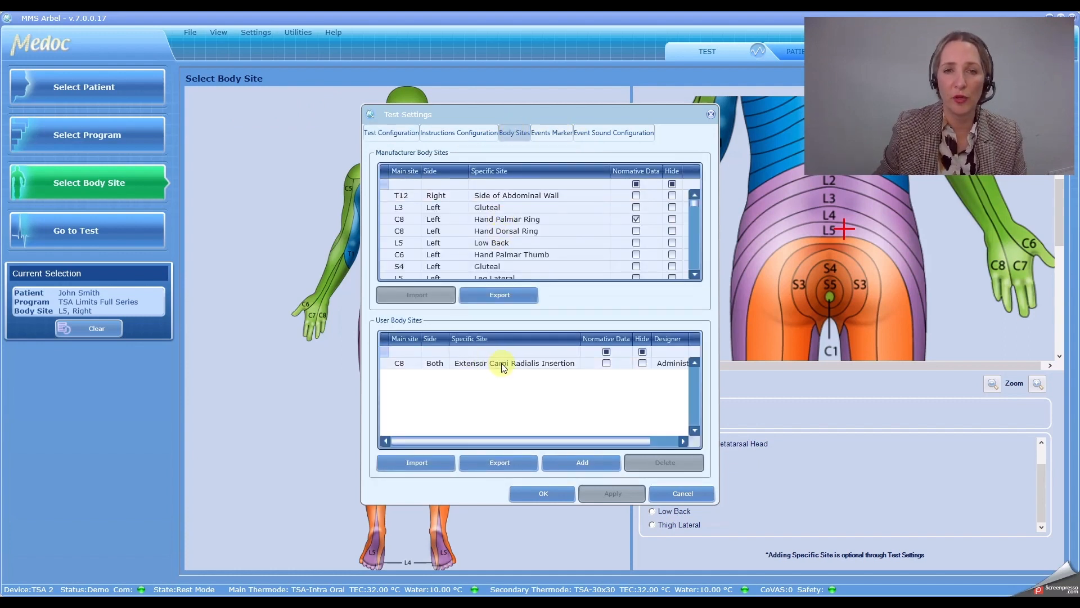
pyautogui.click(587, 462)
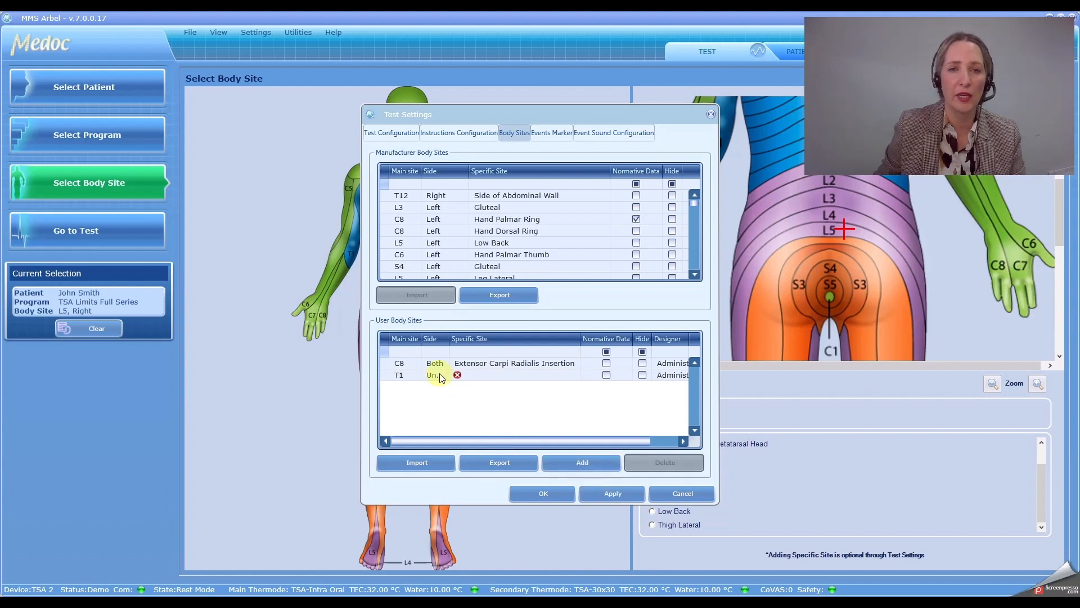
pyautogui.click(411, 379)
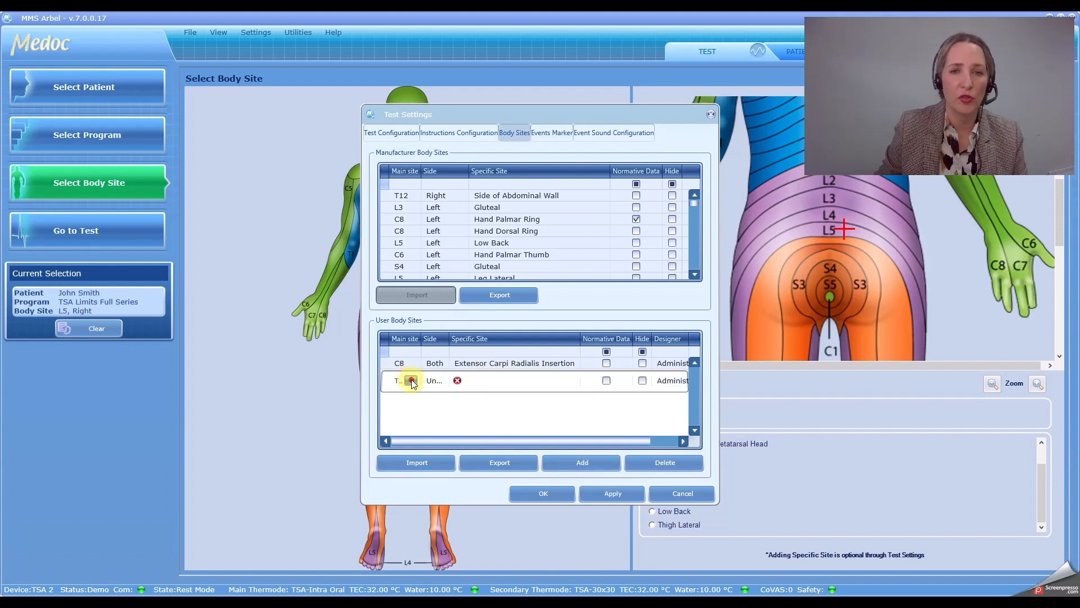
pyautogui.click(411, 381)
pyautogui.moveTo(421, 471); pyautogui.dragTo(410, 545)
pyautogui.click(403, 542)
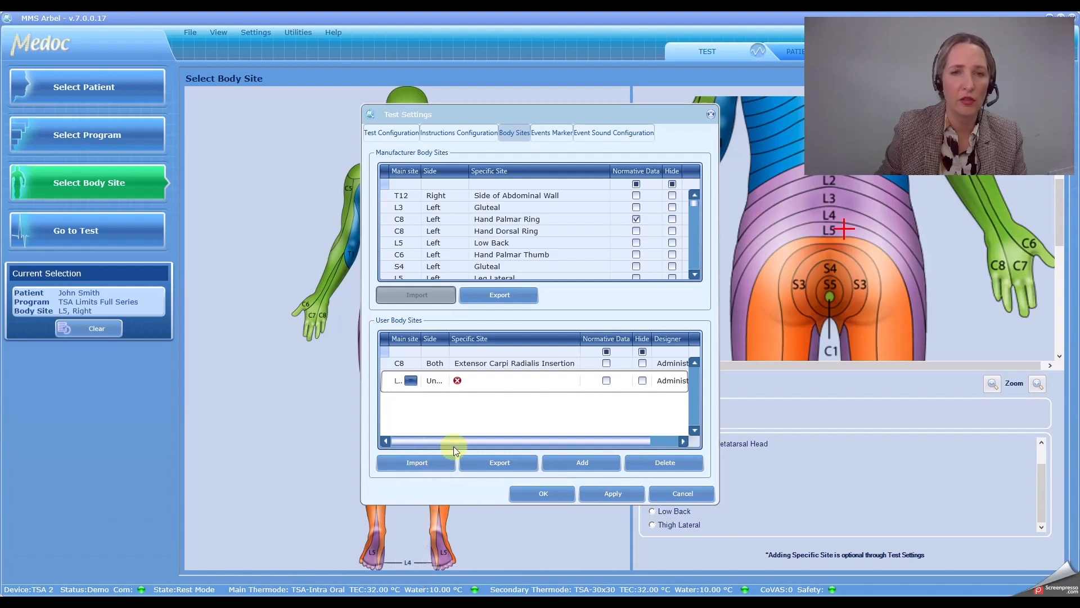
# Set the new L5 body site's side to Both and name its specific site Multifidus.
pyautogui.click(435, 386)
pyautogui.click(437, 431)
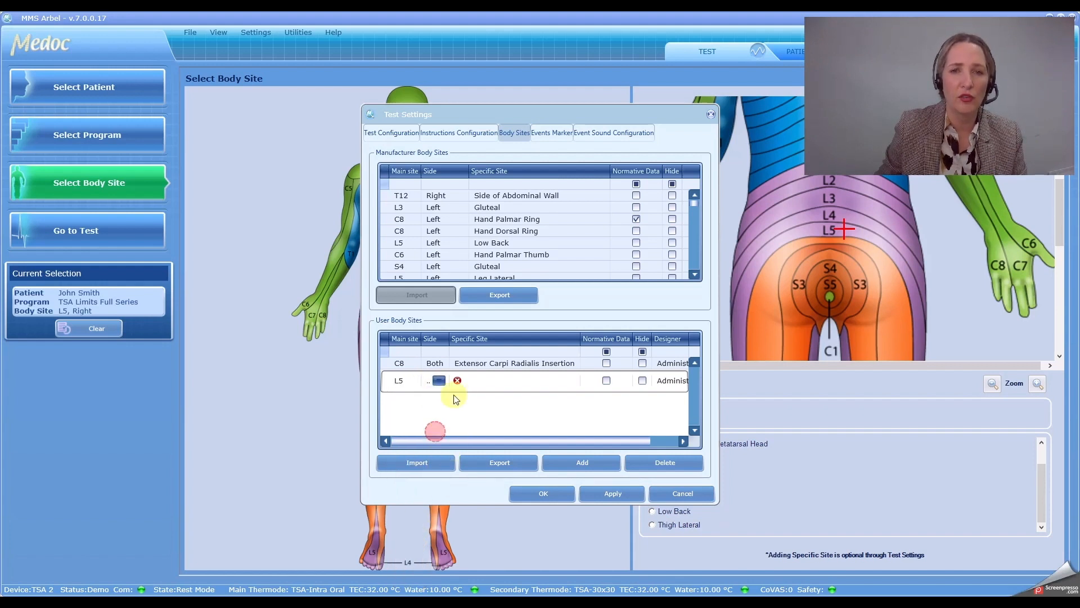
pyautogui.click(479, 383)
pyautogui.write('Mu')
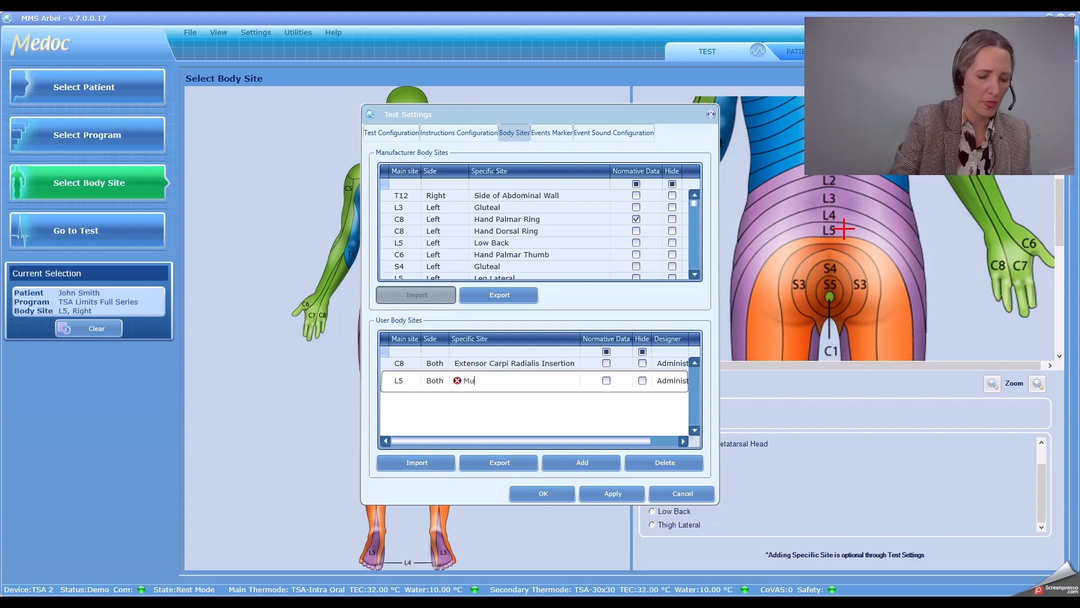
pyautogui.write('ltifidus')
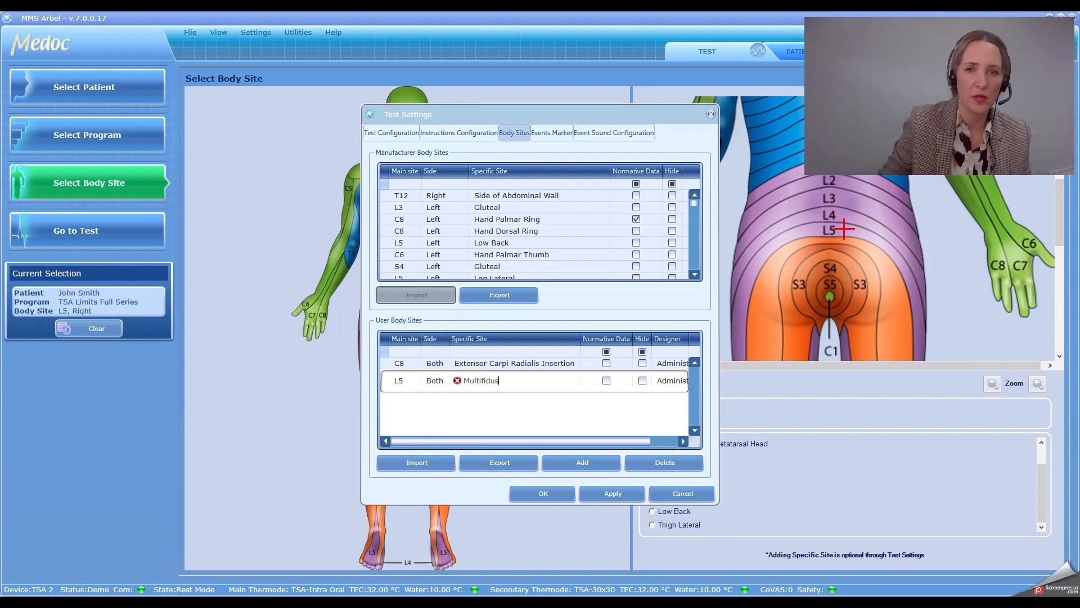
# Add another user body site with L3 as the main site and Both as the side.
pyautogui.click(564, 460)
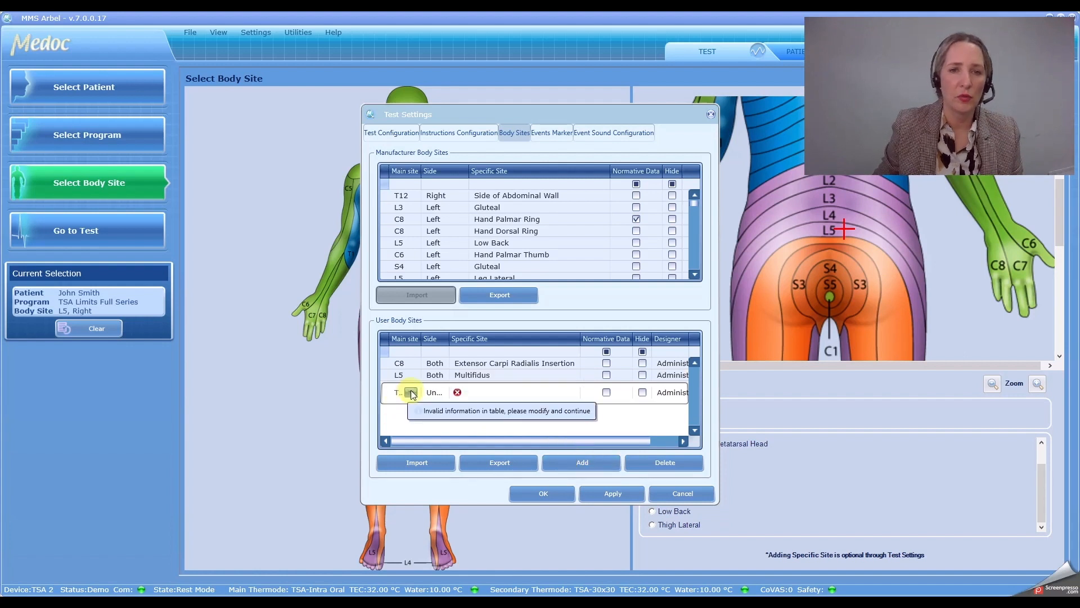
pyautogui.click(411, 392)
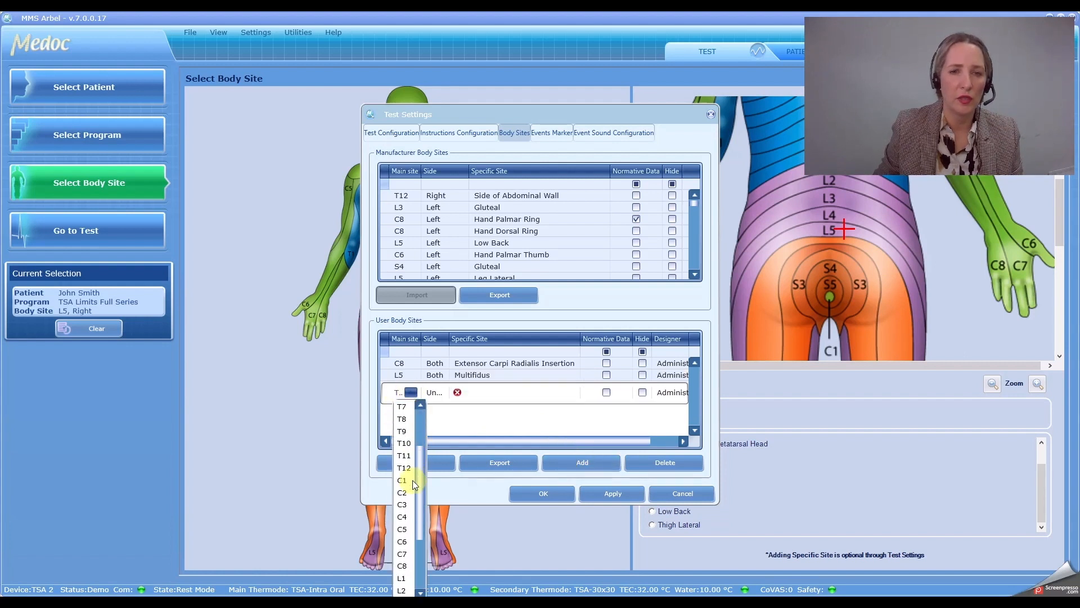
pyautogui.scroll(-3, 411, 495)
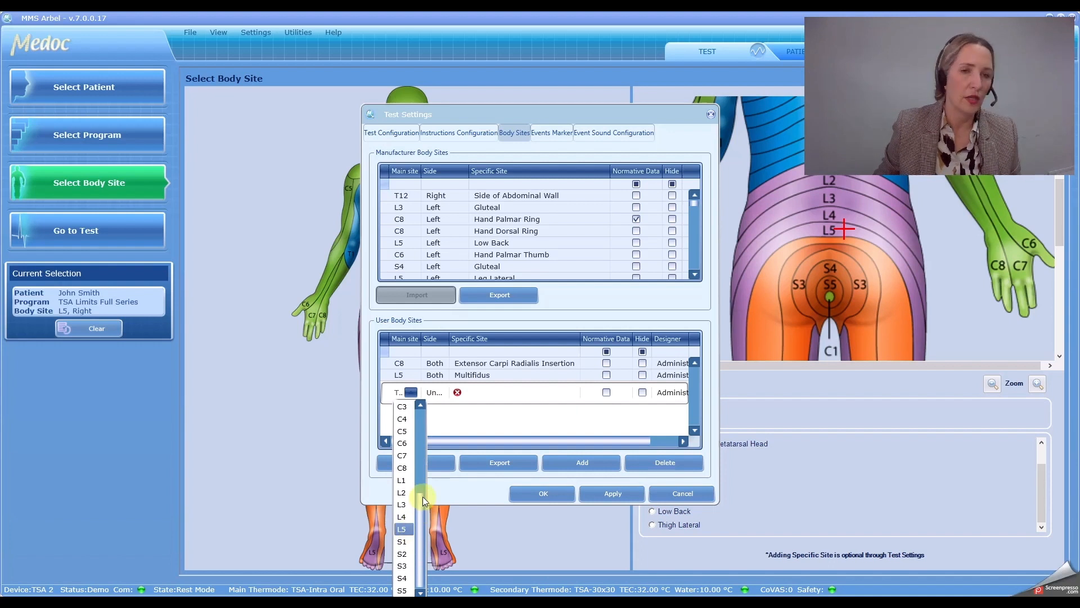
pyautogui.click(404, 516)
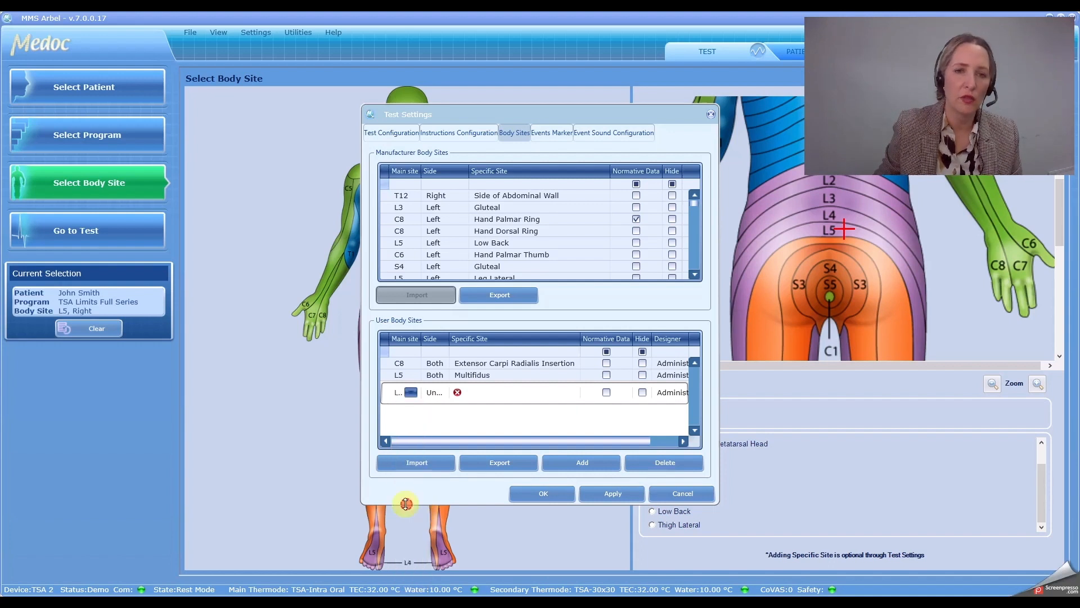
pyautogui.click(431, 391)
pyautogui.click(438, 392)
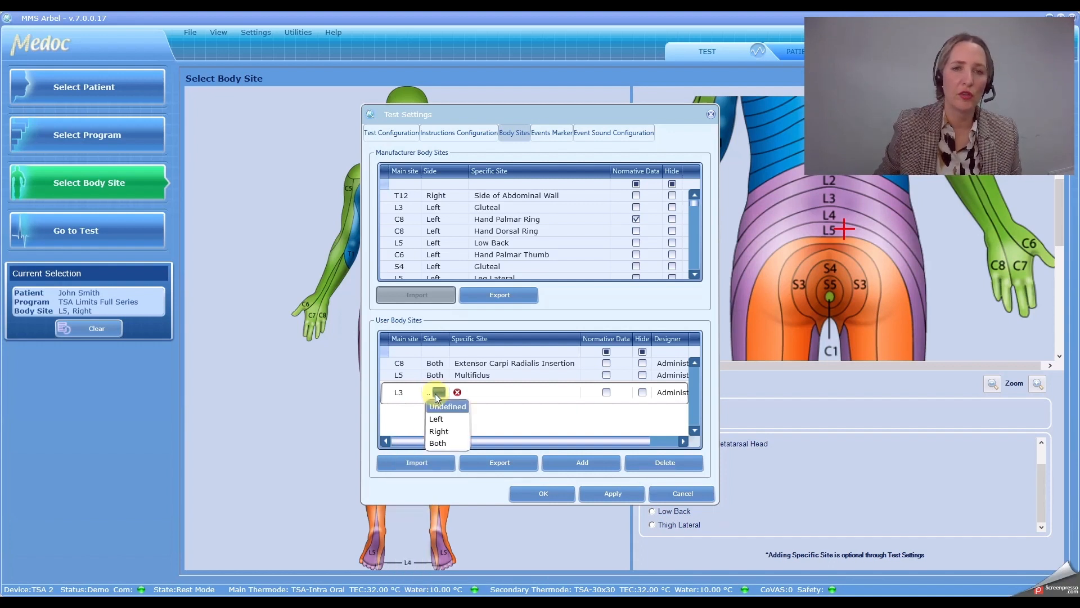
pyautogui.click(438, 442)
# Name the L3 body site's specific site Erector Spinae, and apply and close the test settings.
pyautogui.click(473, 392)
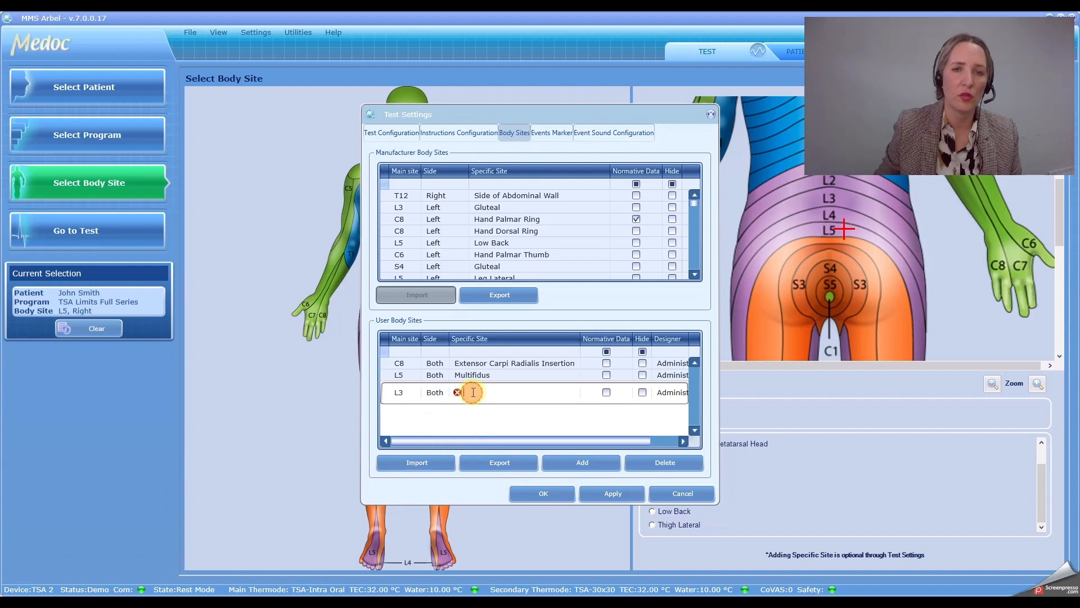
pyautogui.write('Erect')
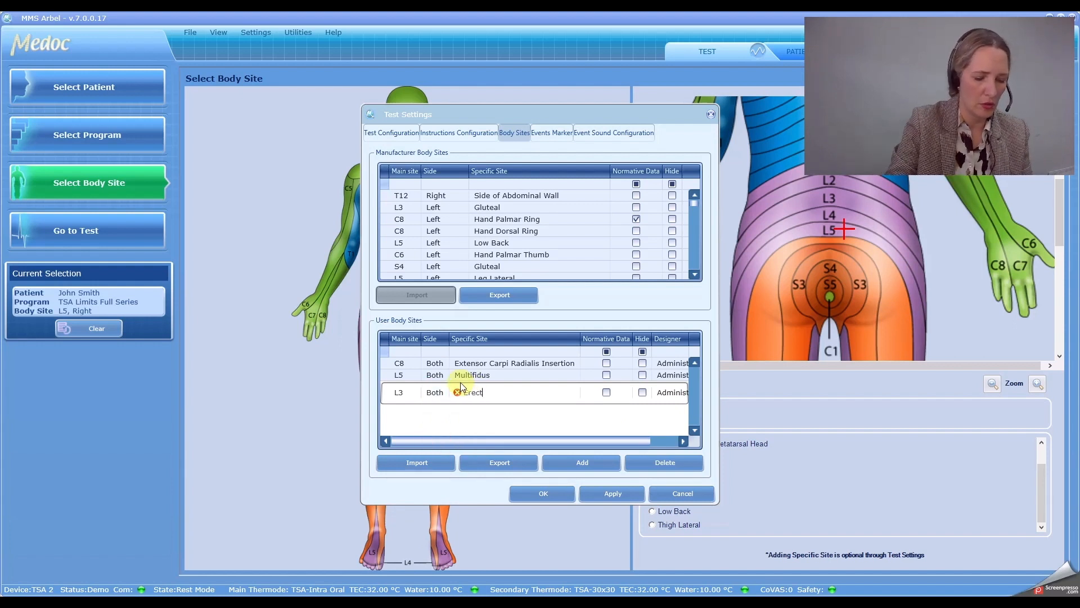
pyautogui.write('or Spinae')
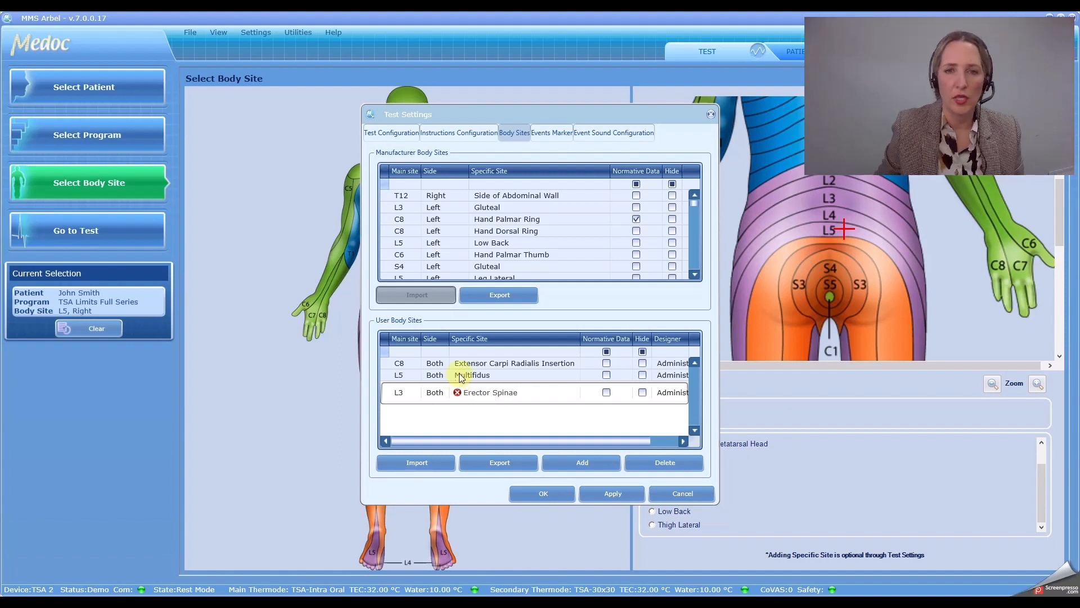
pyautogui.click(616, 496)
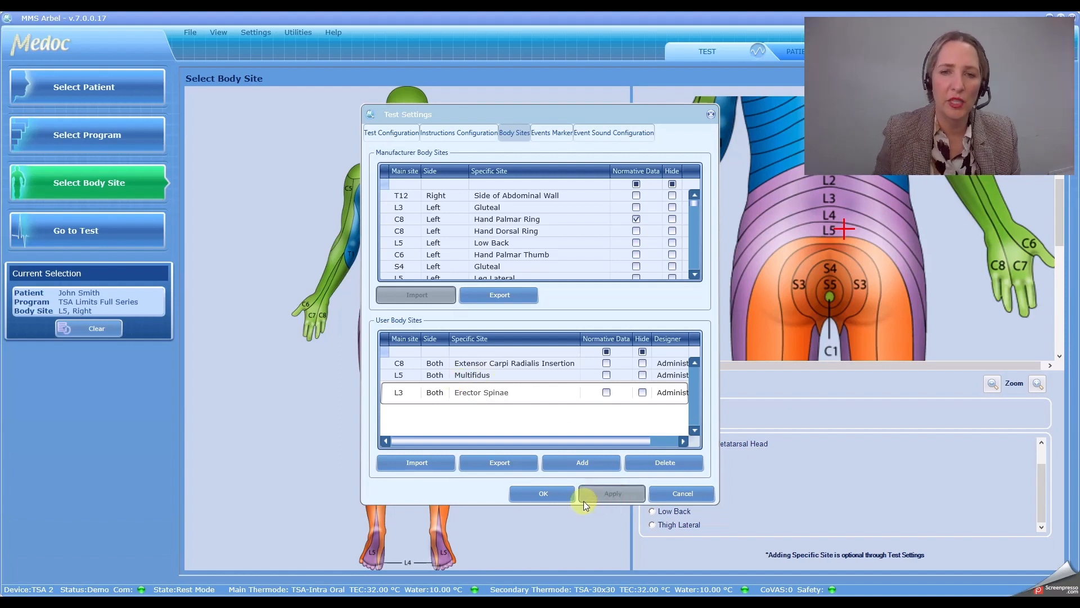
pyautogui.click(532, 492)
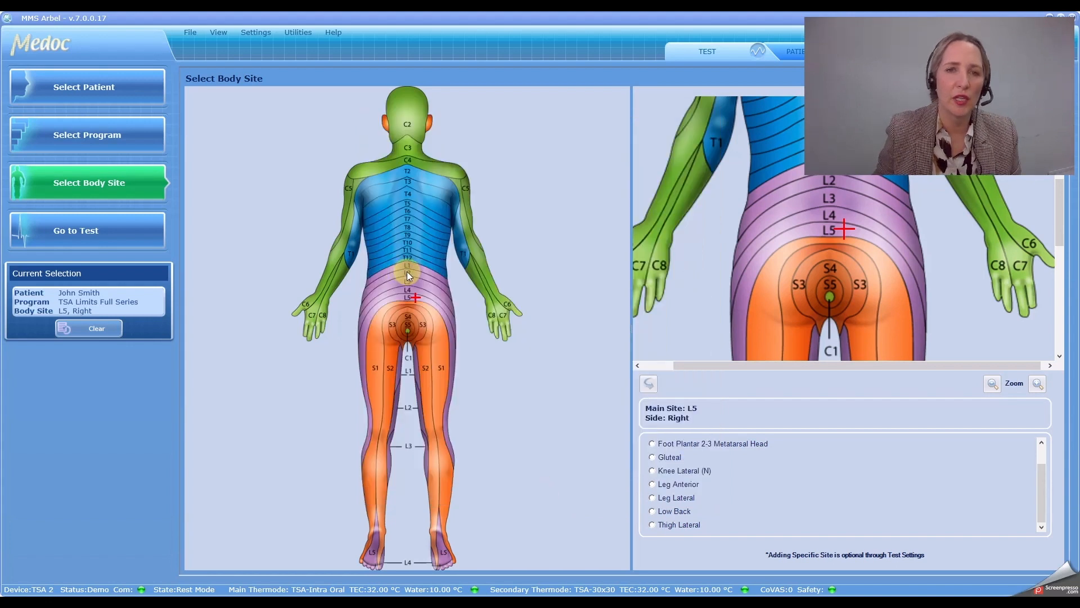
# Choose Multifidus in the right L5 dermatome on the back view, and switch the selection to Erector Spinae in the right L3 dermatome.
pyautogui.click(411, 271)
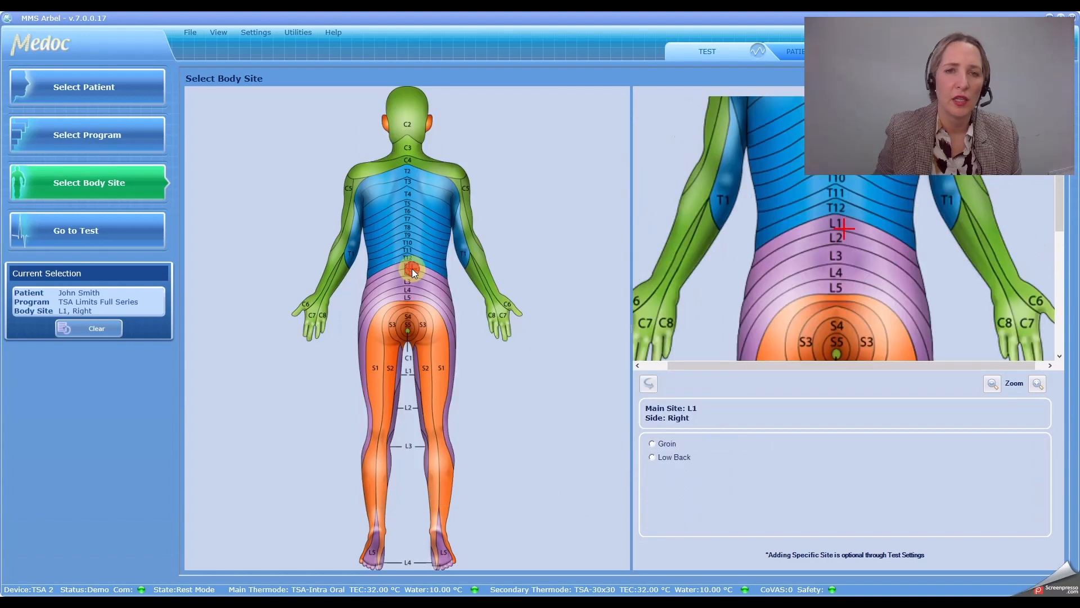
pyautogui.click(416, 299)
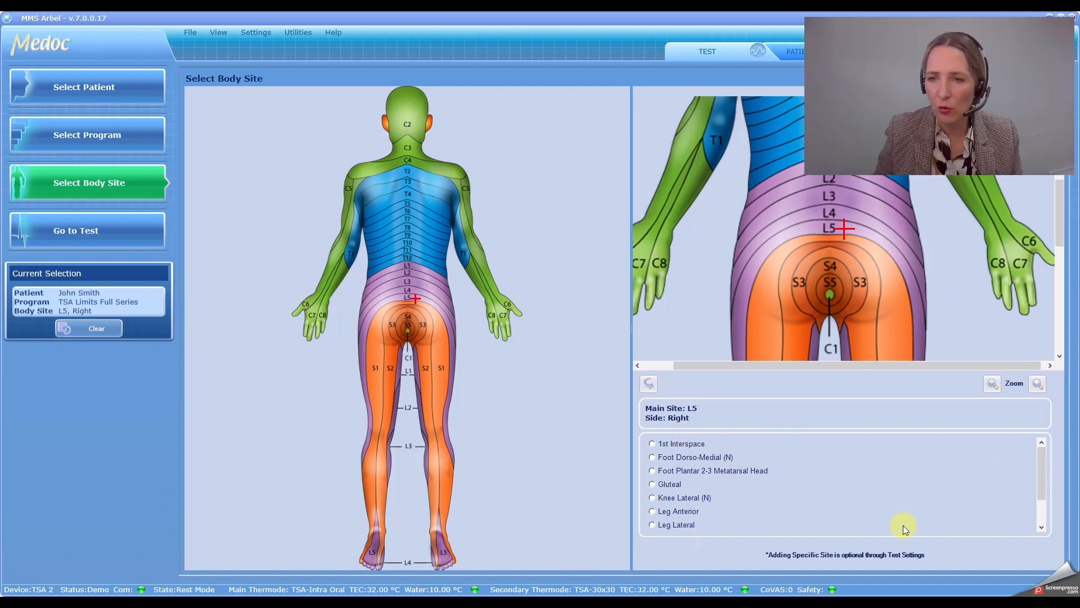
pyautogui.moveTo(1040, 488); pyautogui.dragTo(1041, 510)
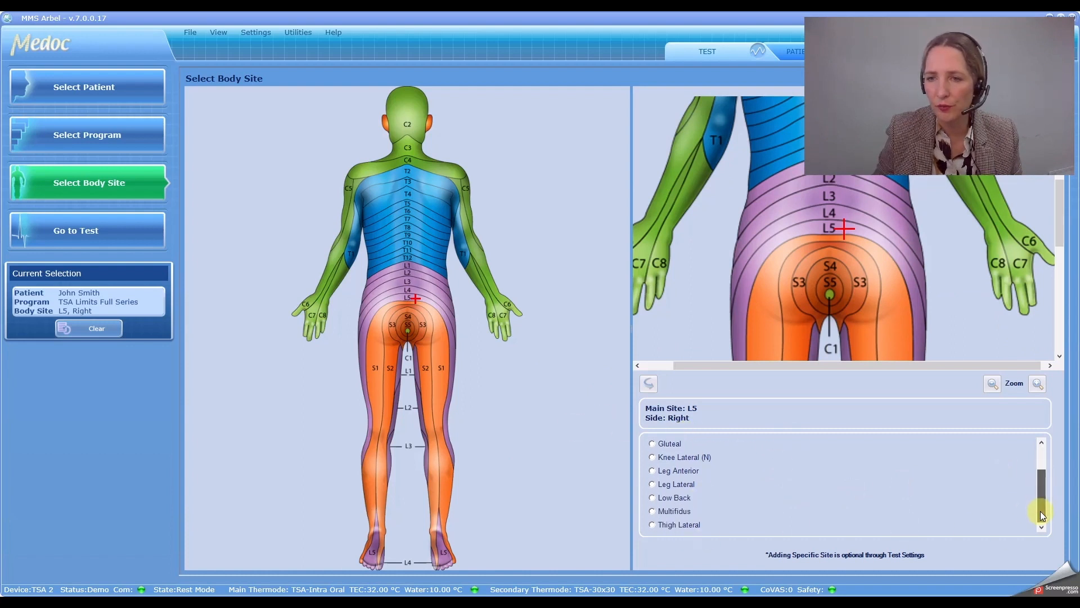
pyautogui.click(675, 511)
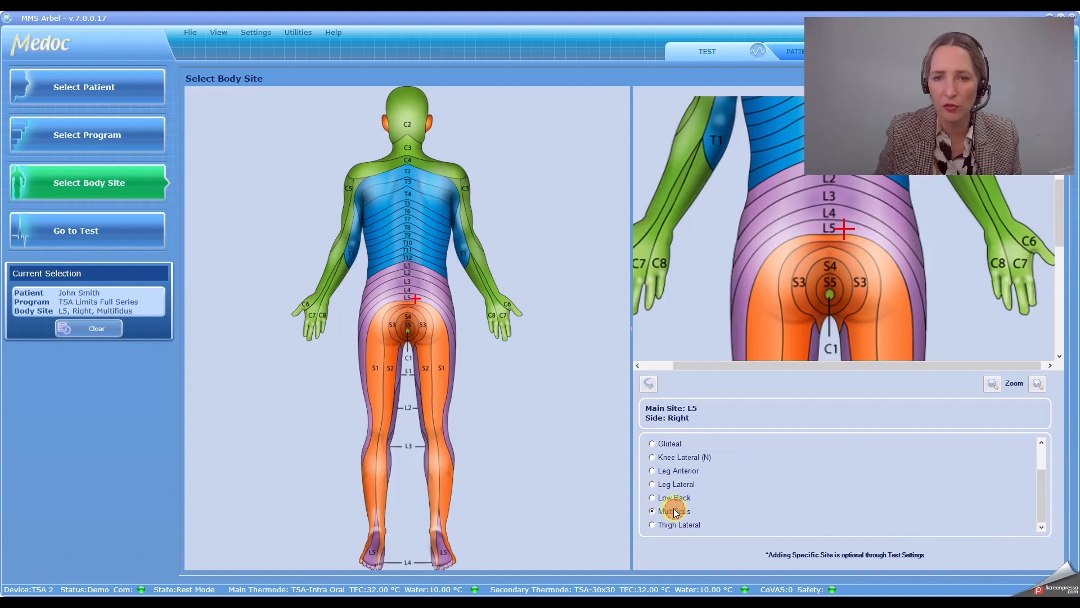
pyautogui.click(414, 283)
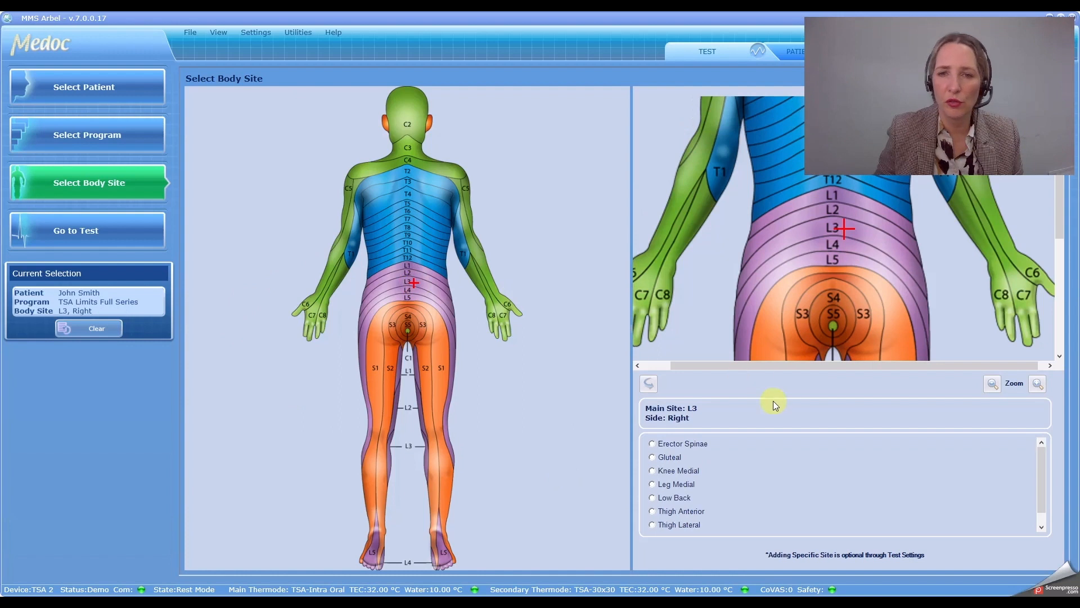
pyautogui.click(677, 442)
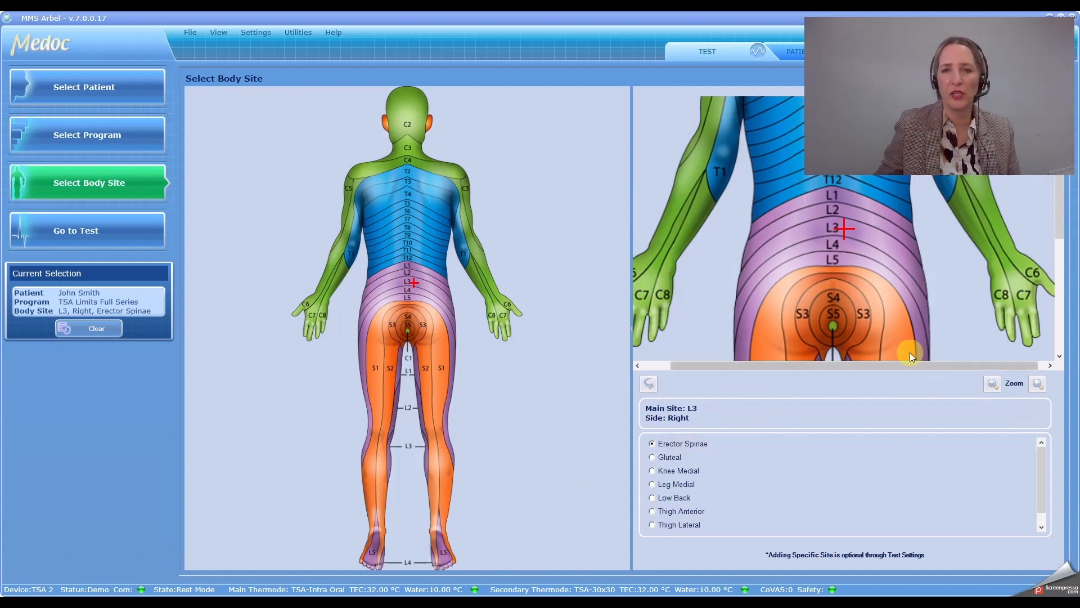